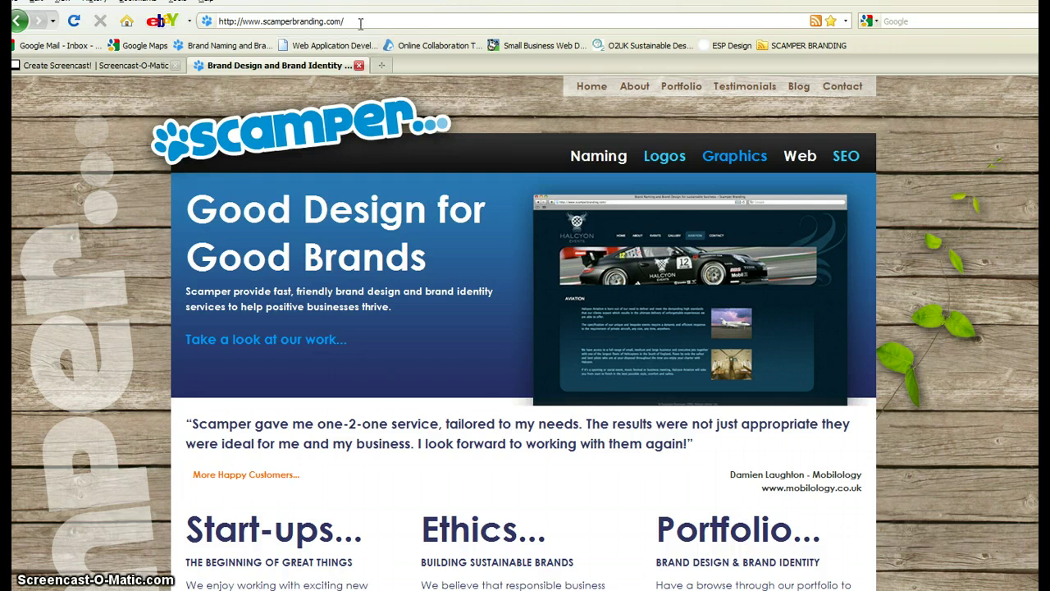
left_click(363, 23)
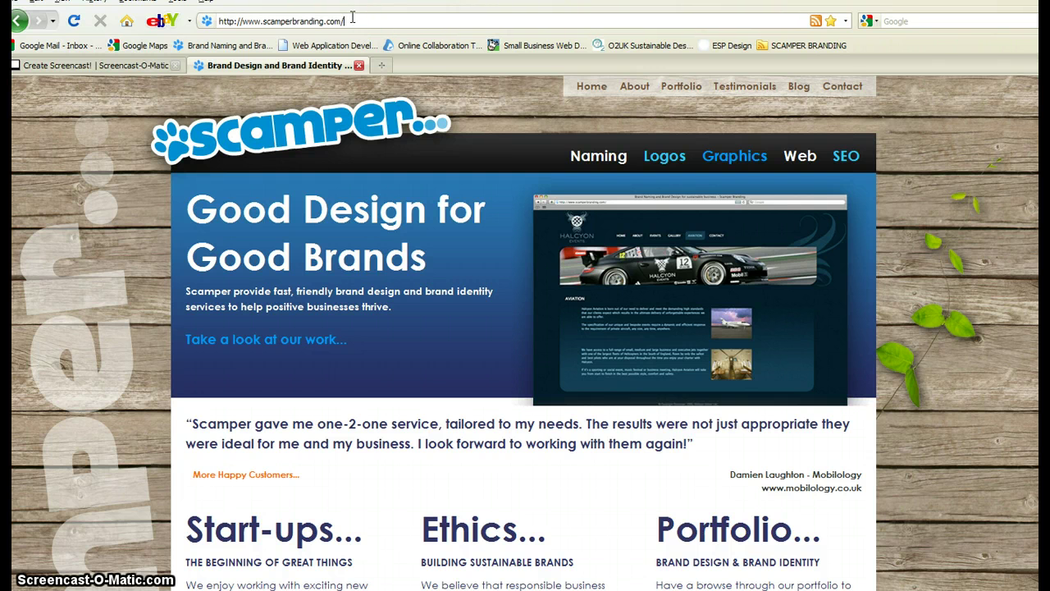
type("wp-adm")
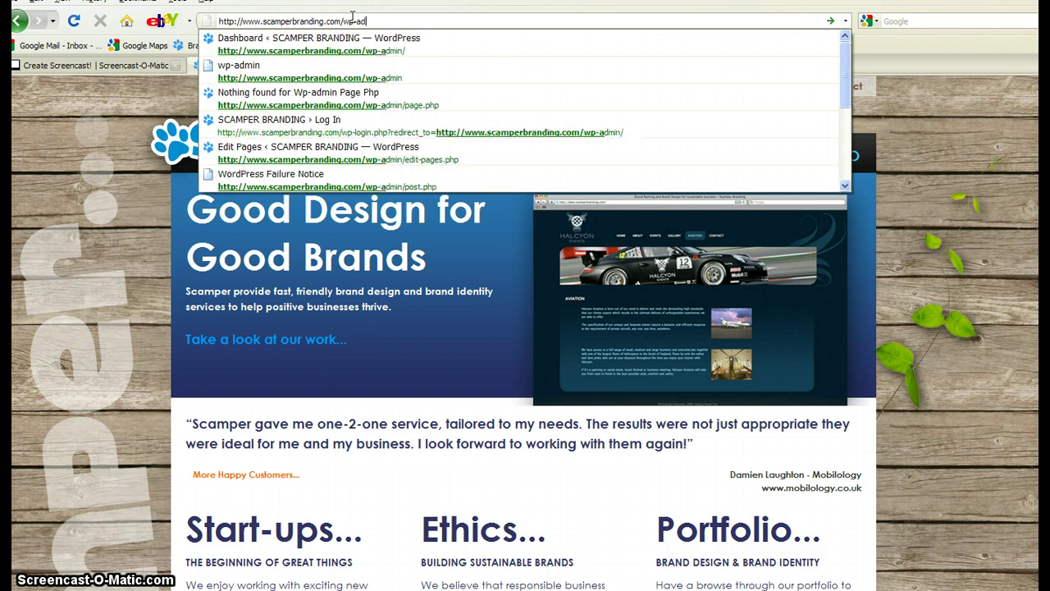
type("in")
key("Return")
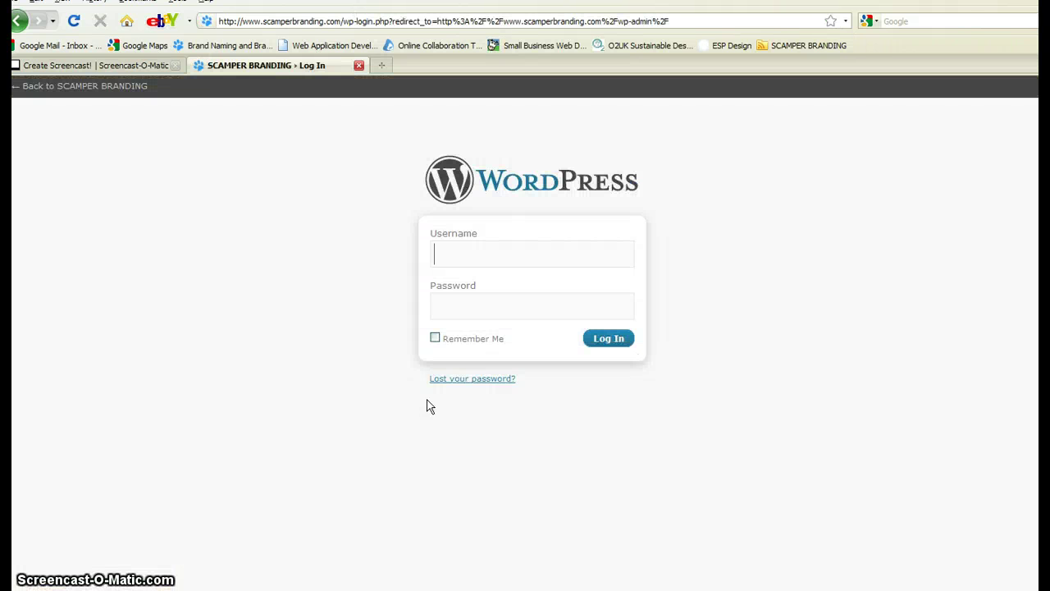
Step: Log in as demouser with the account password
type("demouser")
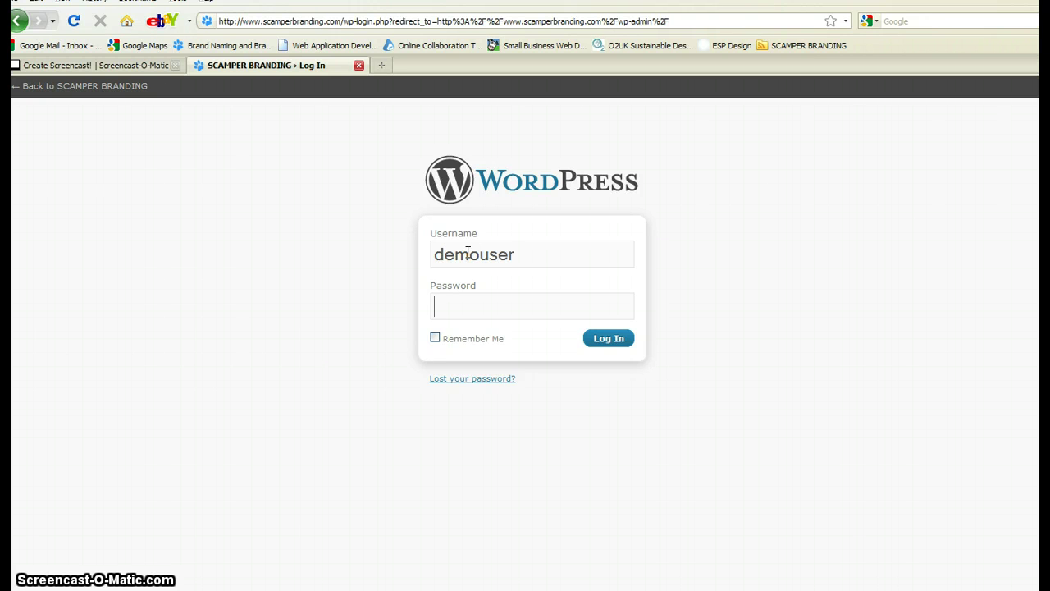
type("••••••")
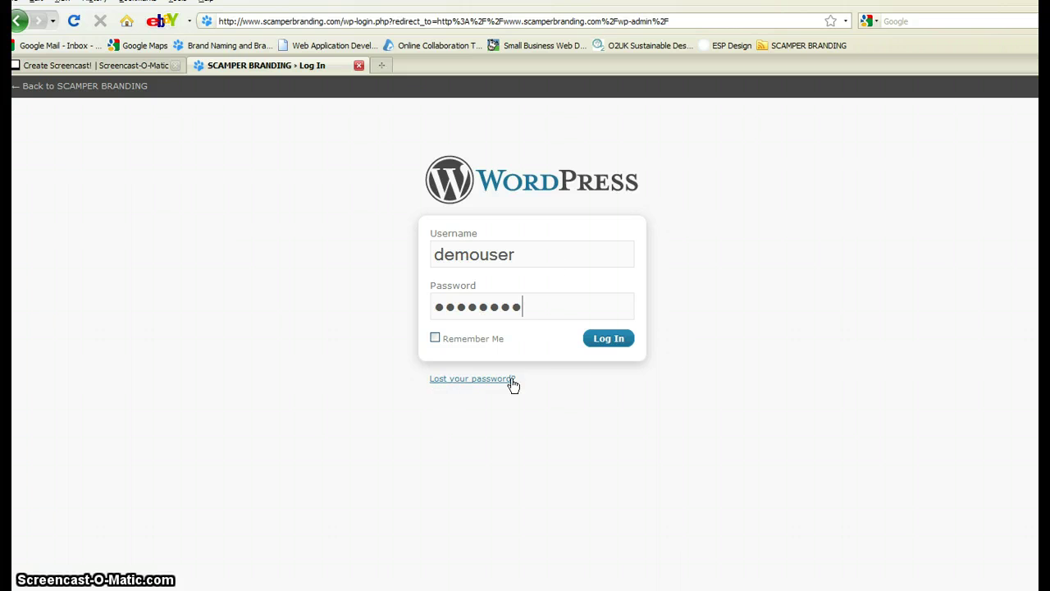
left_click(616, 338)
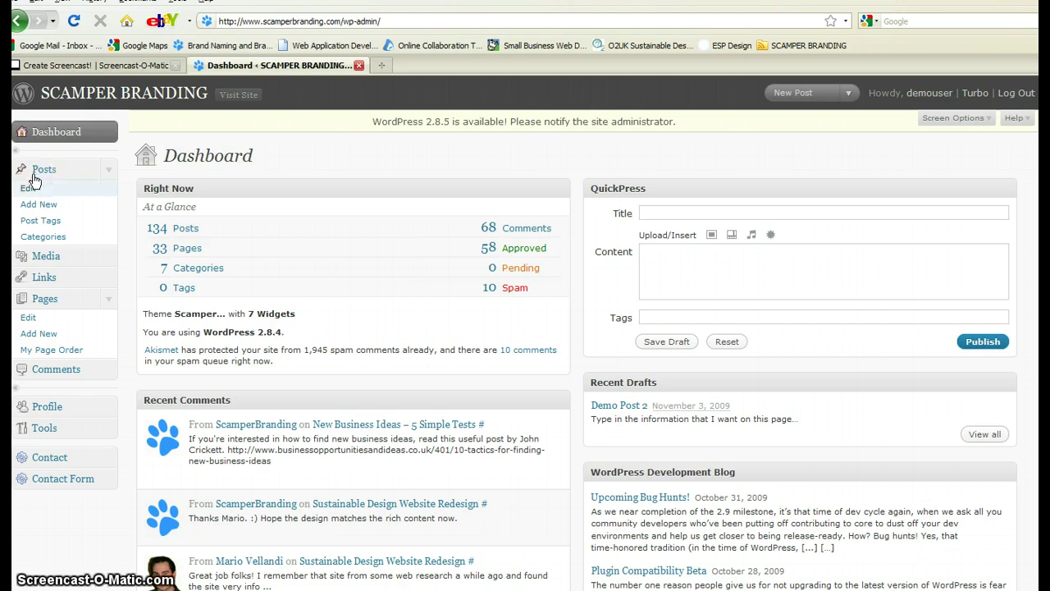
Step: Create a new post titled "Demo Video Post 2"
left_click(109, 171)
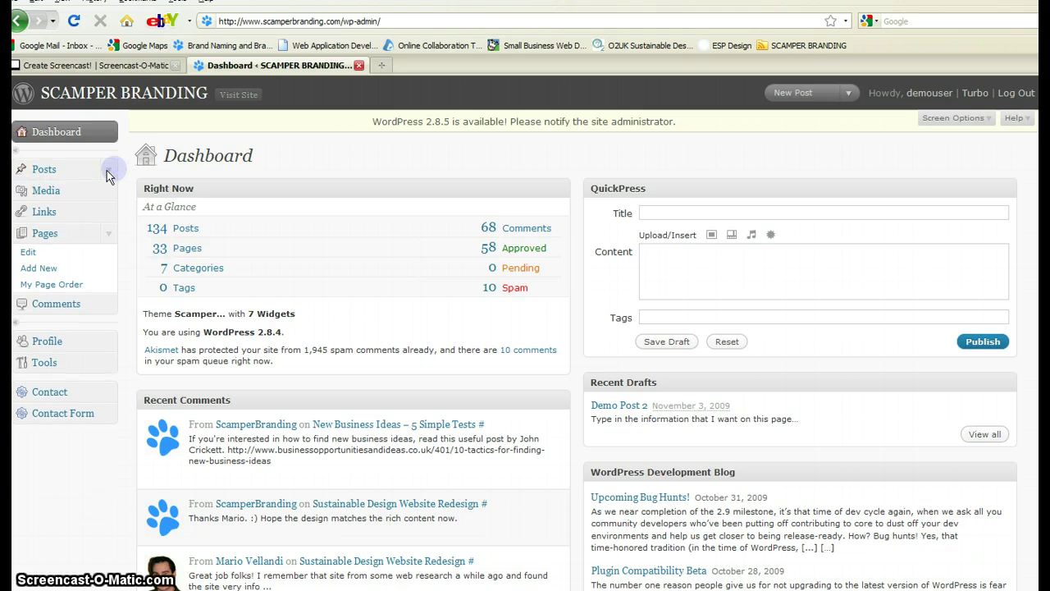
left_click(109, 172)
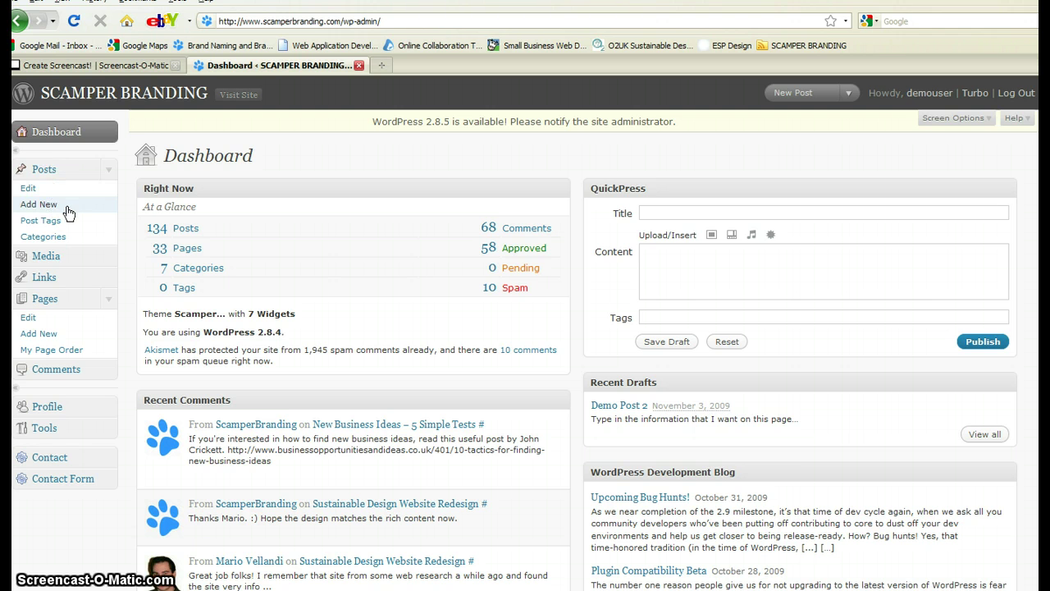
left_click(33, 206)
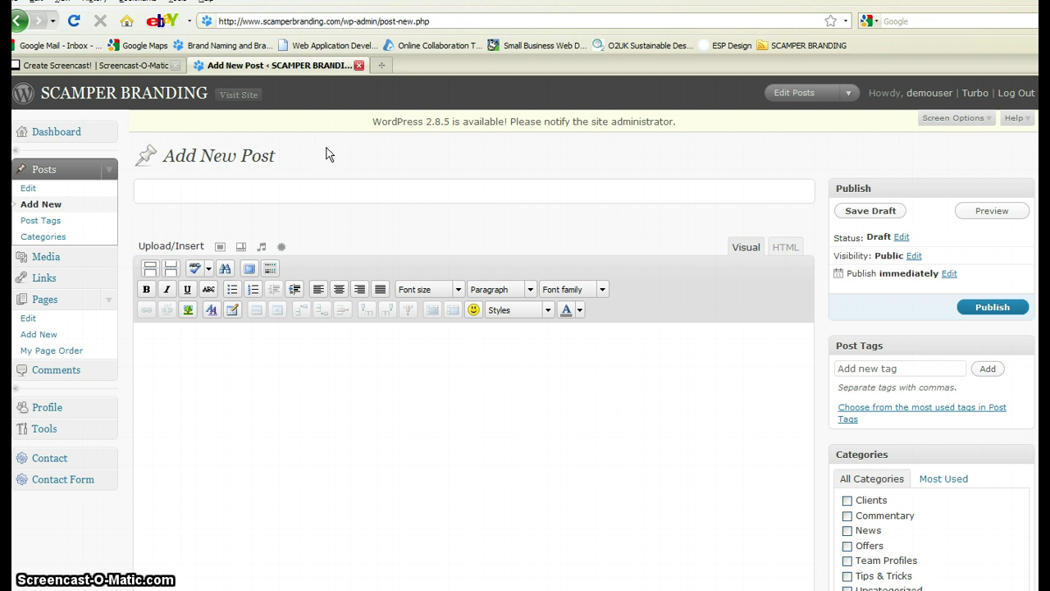
type("mo V")
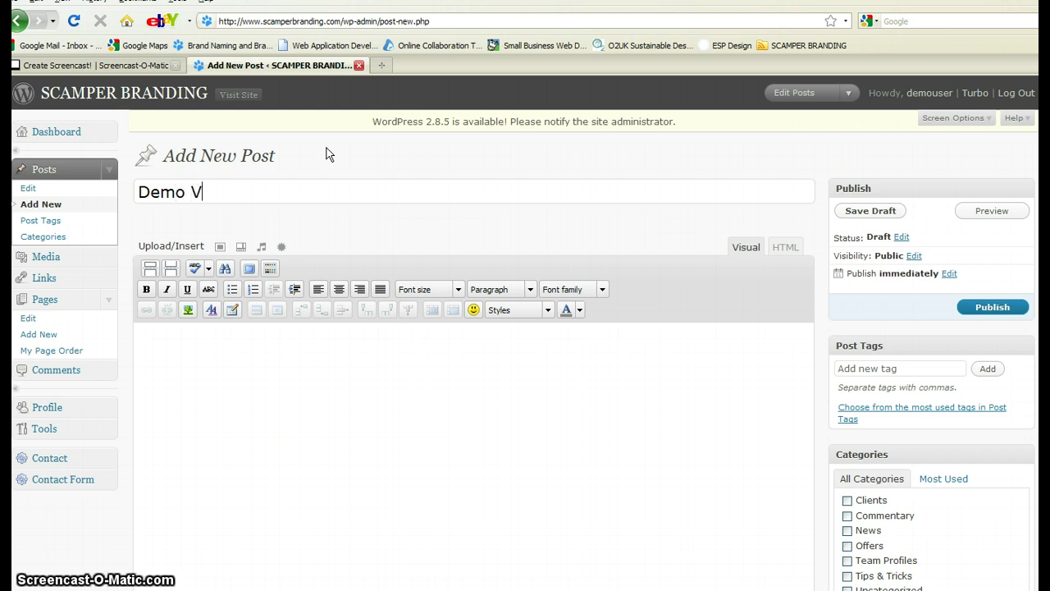
type("ideo Post 2")
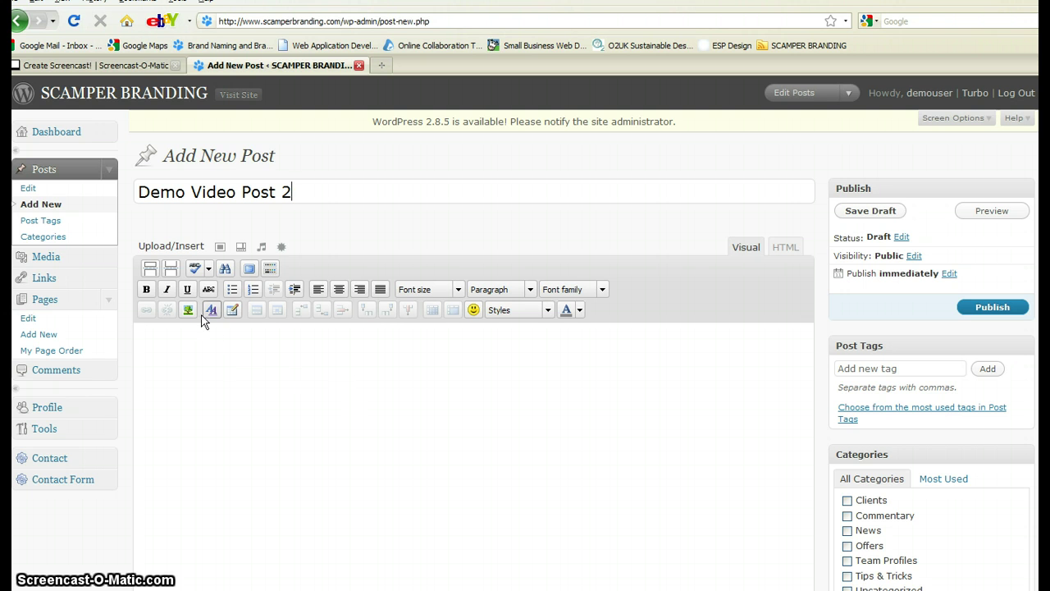
Step: Write the body text "Write whatever text I want to appear in my post"
left_click(208, 359)
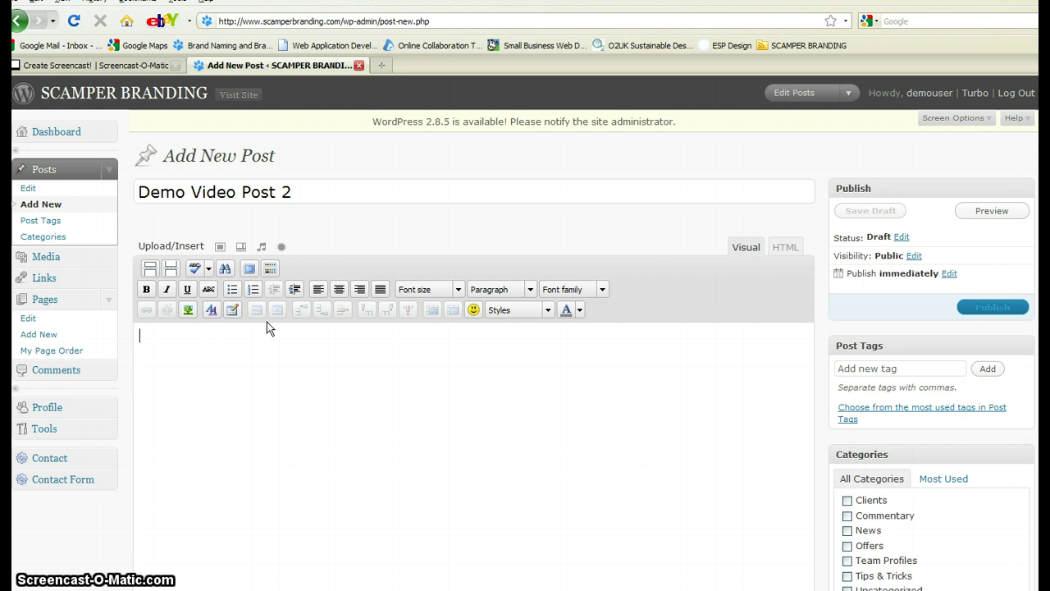
type("Write w")
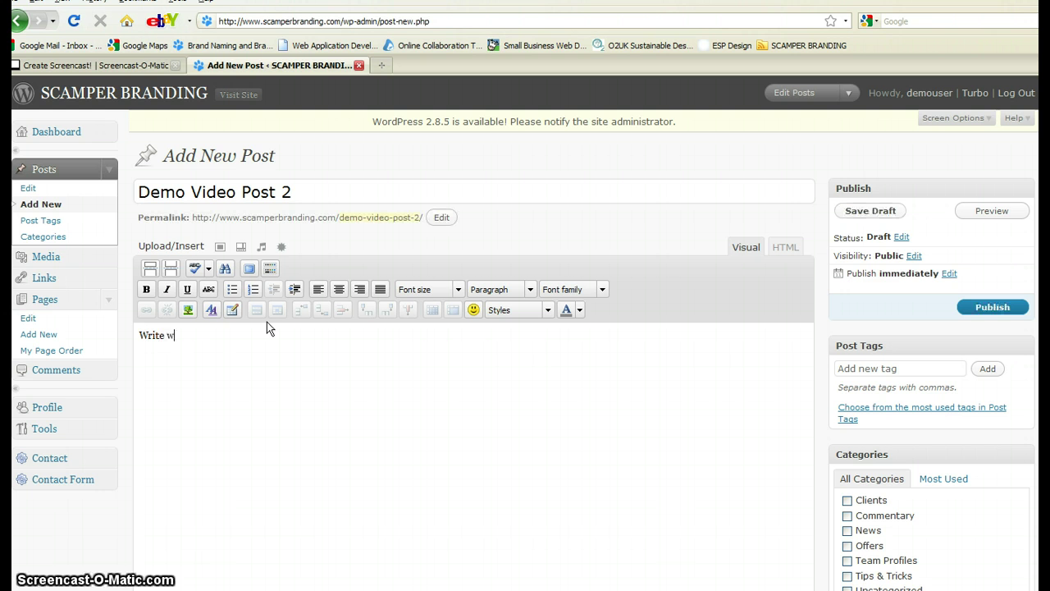
type("hatever text I")
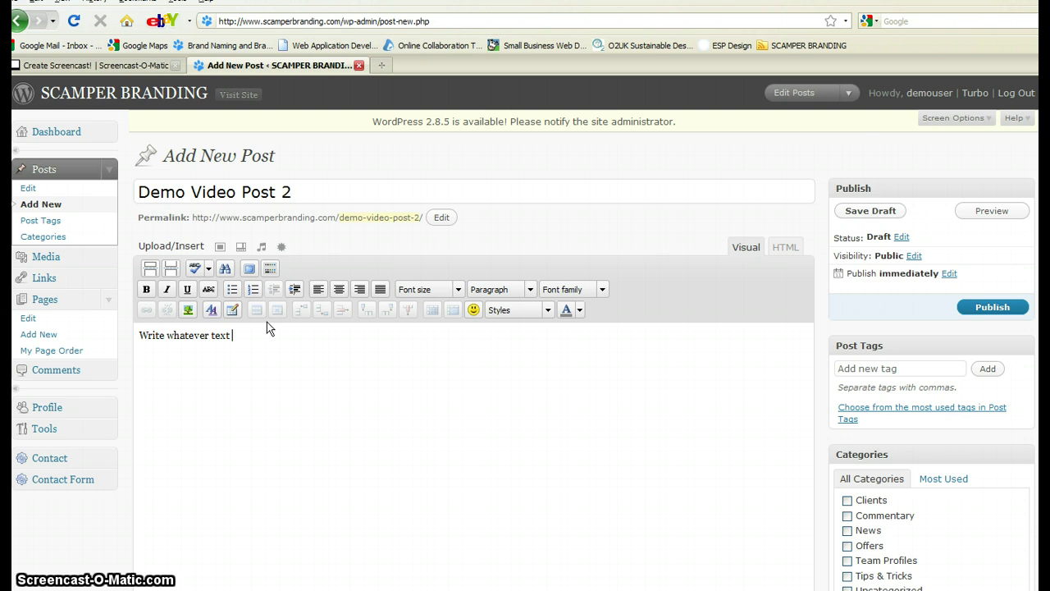
type(" want to appear in my post")
Step: Try bold on the word "Write" in the body text and remove it again
left_click_drag(138, 335, 169, 336)
left_click(147, 289)
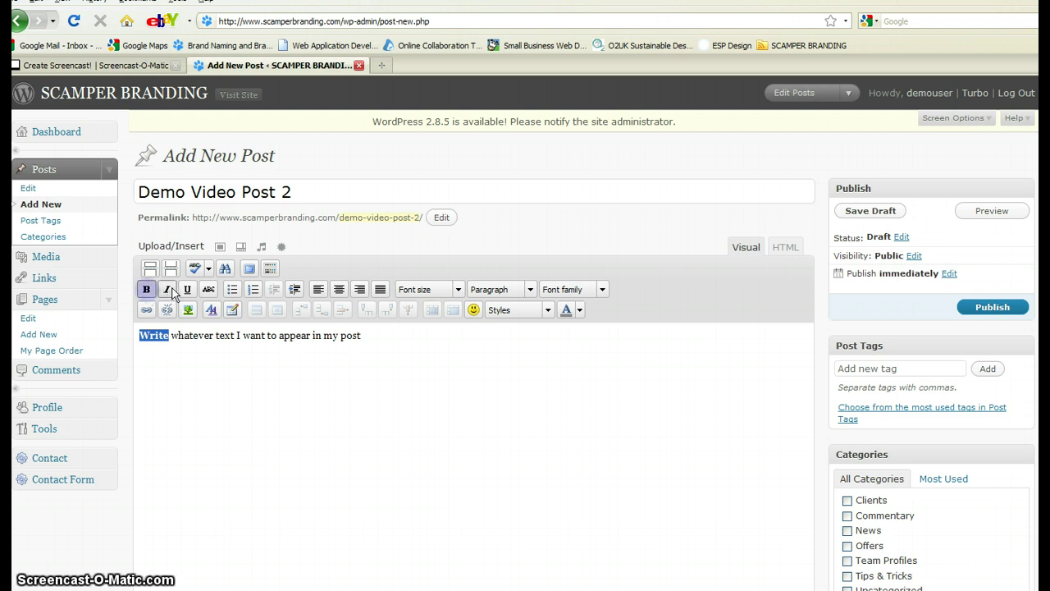
left_click(147, 289)
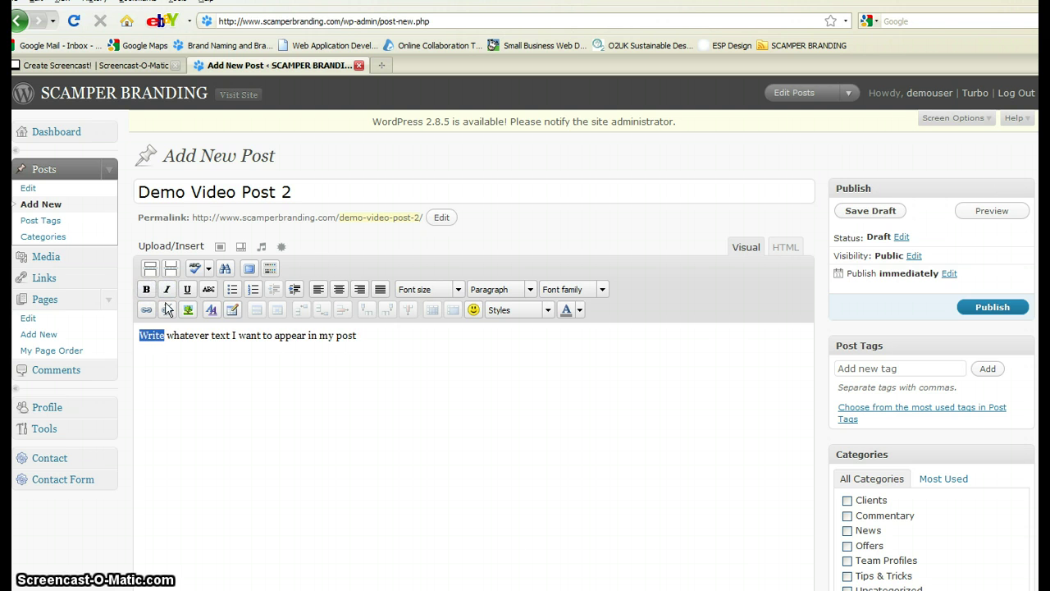
Step: Try indenting, centring and right-aligning the body line, and return it to left alignment without an indent
left_click(296, 334)
left_click(296, 289)
left_click(295, 289)
left_click(274, 289)
left_click(274, 289)
left_click(338, 289)
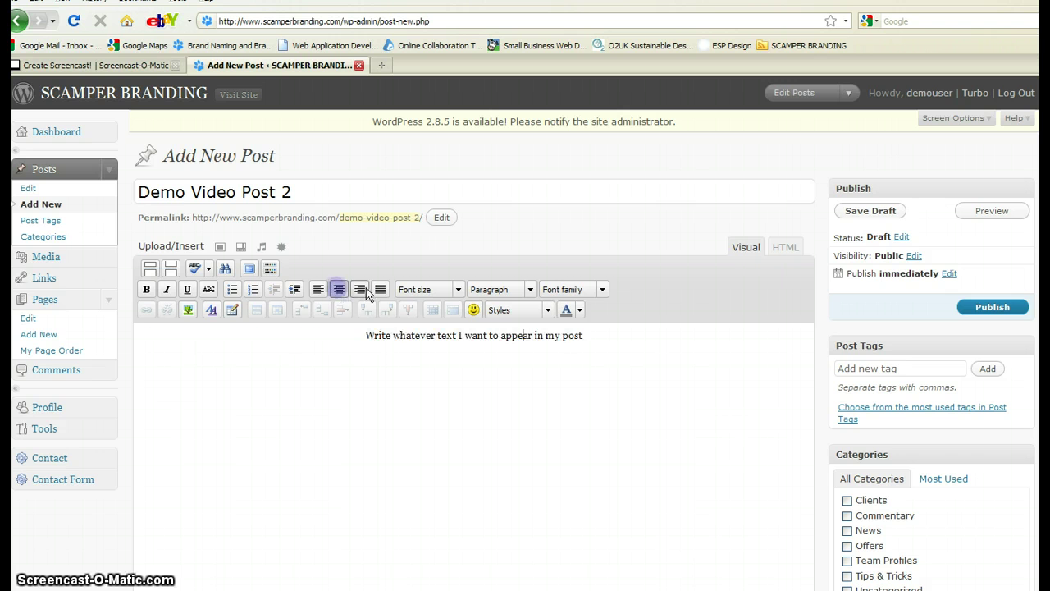
left_click(360, 289)
left_click(327, 289)
Step: Duplicate the body line twice below itself to make three separate lines
left_click_drag(355, 336, 134, 342)
key("ctrl+c")
left_click(365, 338)
key("Return")
key("ctrl+v")
key("ctrl+v")
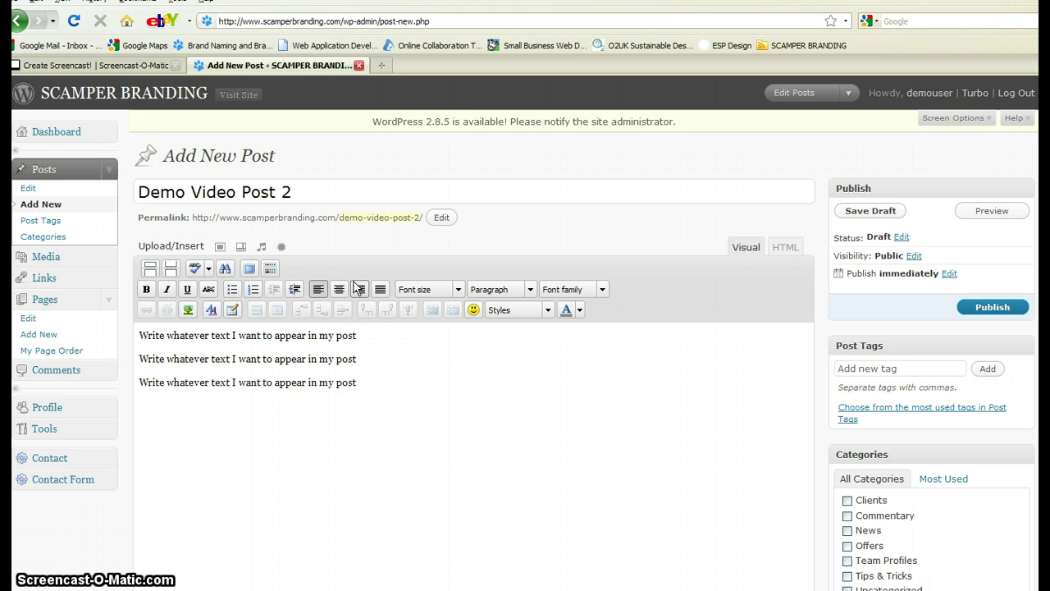
Step: Try bulleted and numbered list formatting on the three body lines and return them to plain text
left_click_drag(386, 386, 134, 337)
key("ctrl+c")
left_click(232, 288)
left_click(253, 289)
left_click(232, 291)
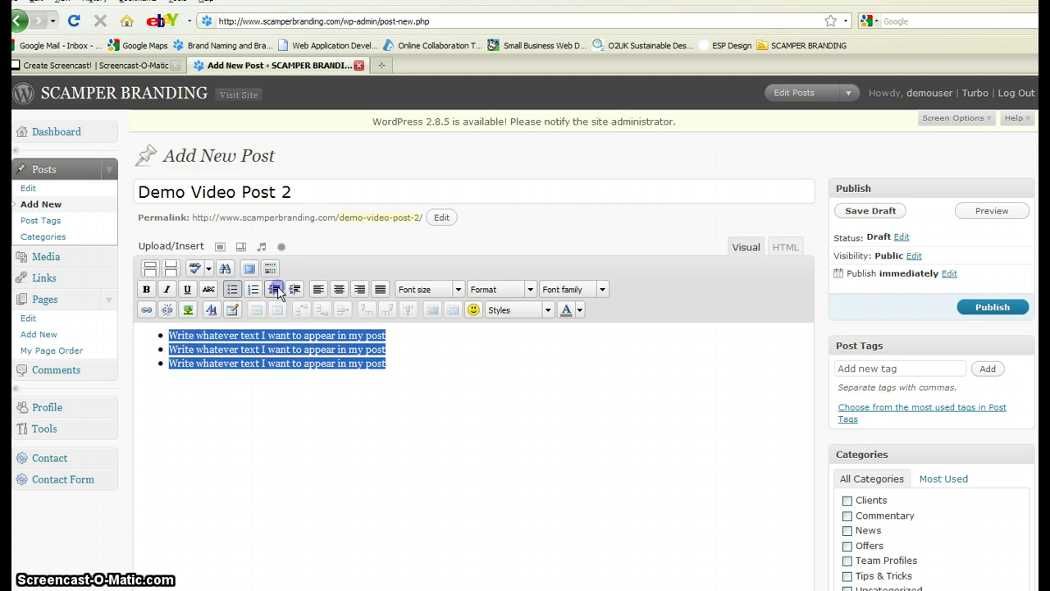
Step: Add the line "sub-heading" below the three body lines and format it as Heading 2
left_click(370, 364)
left_click(380, 361)
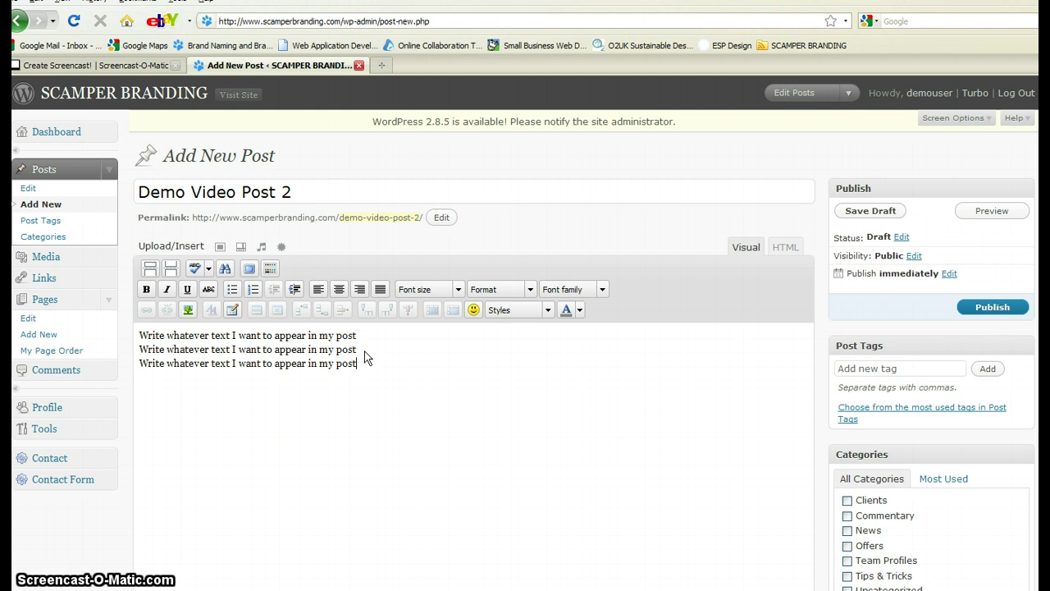
key("Return")
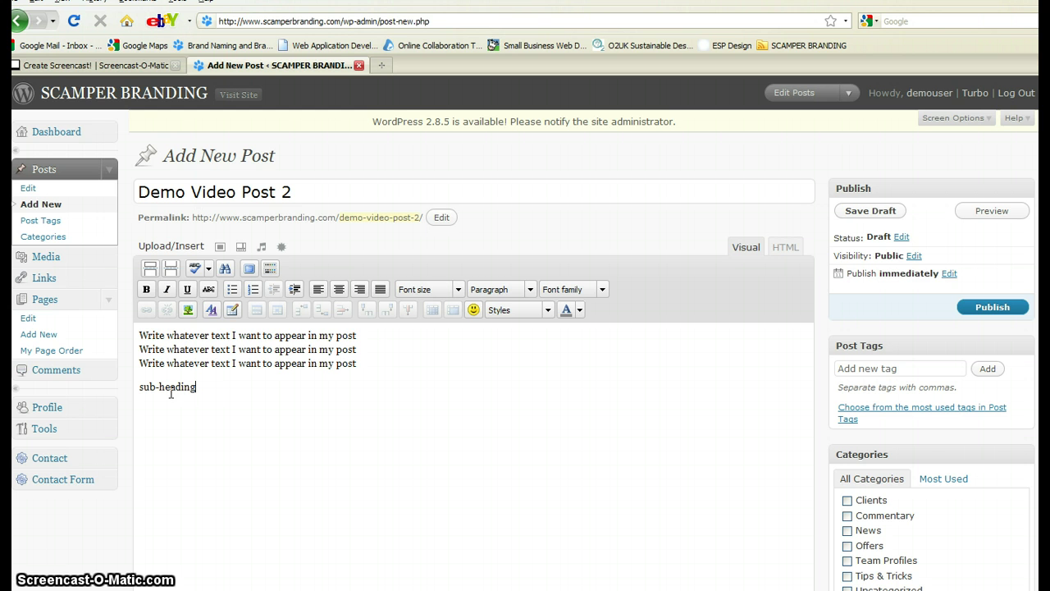
left_click_drag(211, 389, 128, 386)
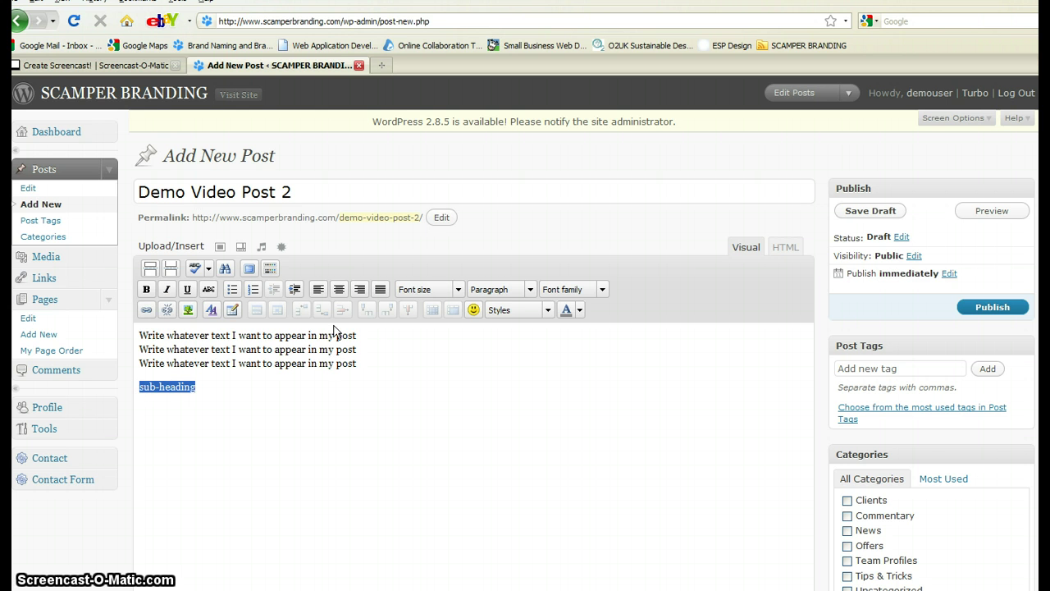
left_click(530, 289)
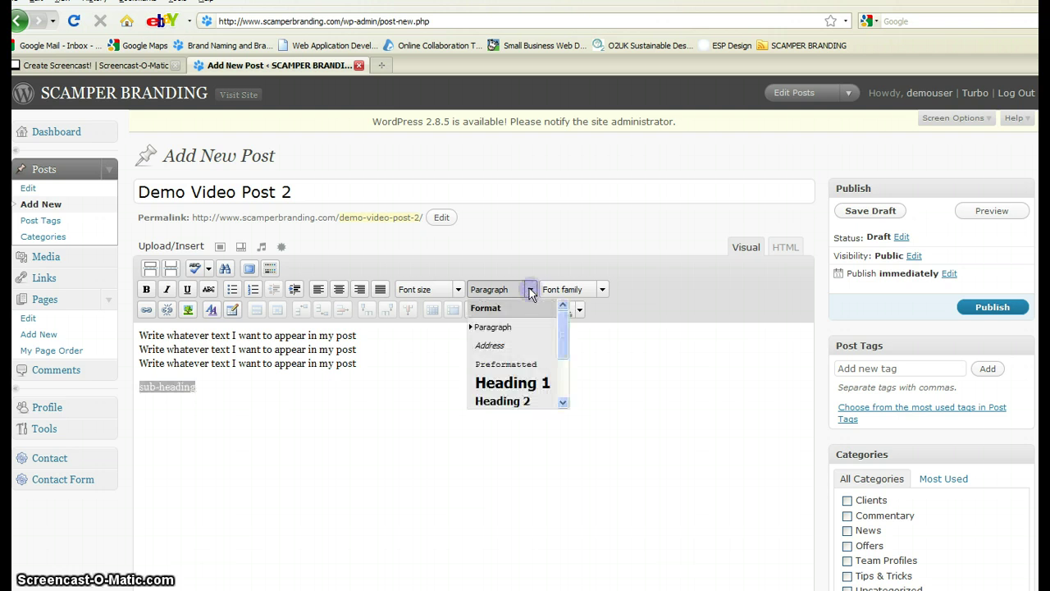
mouse_move(564, 332)
left_mouse_down()
mouse_move(564, 363)
mouse_move(561, 349)
left_mouse_up()
left_click(525, 369)
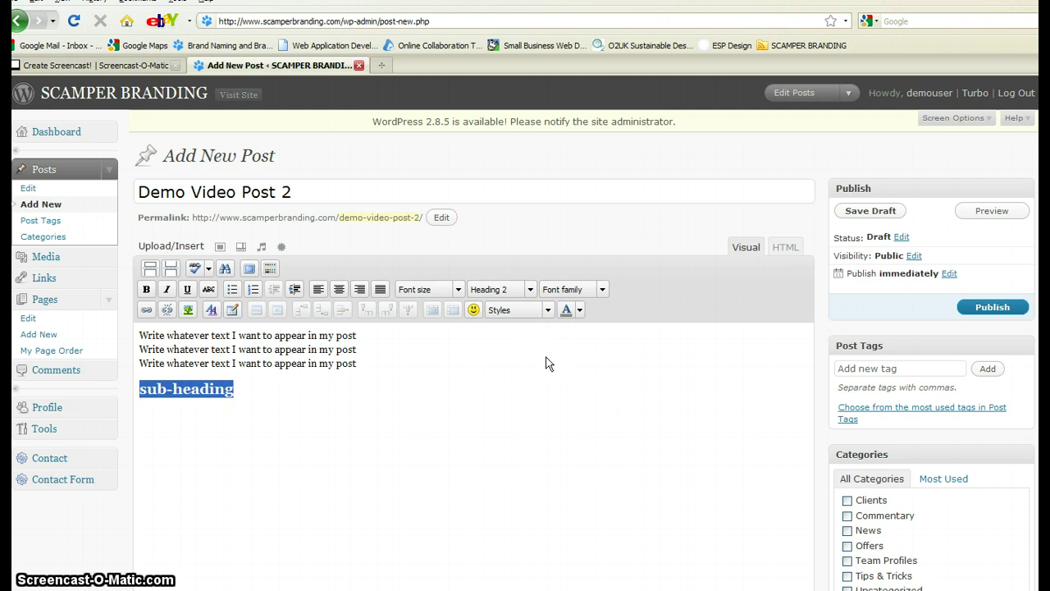
Step: Paste a copy of the three body lines below the sub-heading and format the copy as Paragraph
left_click_drag(292, 371, 169, 348)
left_click(239, 430)
key("ctrl+v")
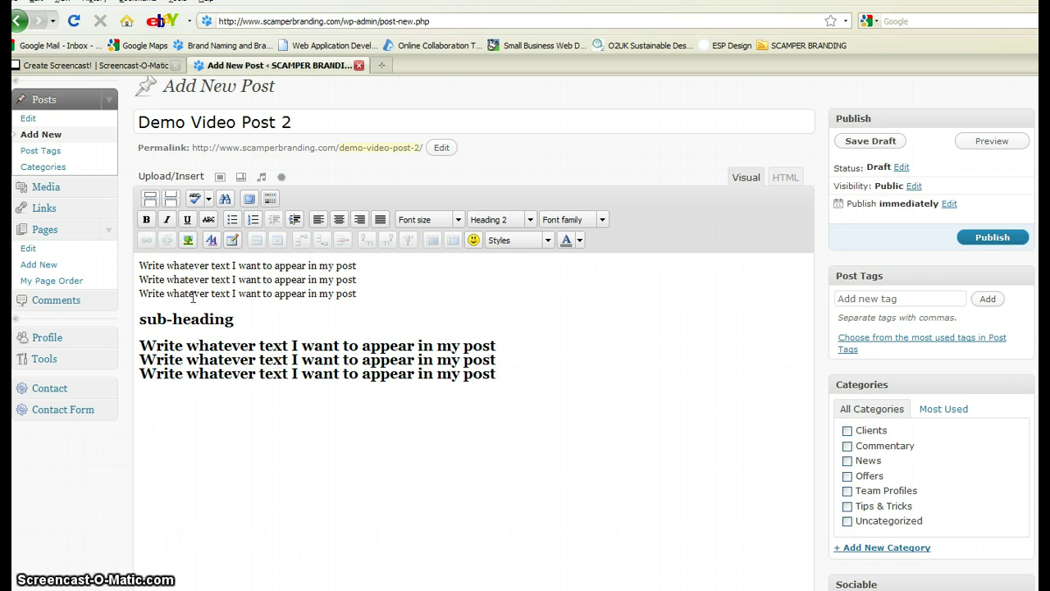
left_click_drag(495, 373, 132, 343)
left_click(529, 221)
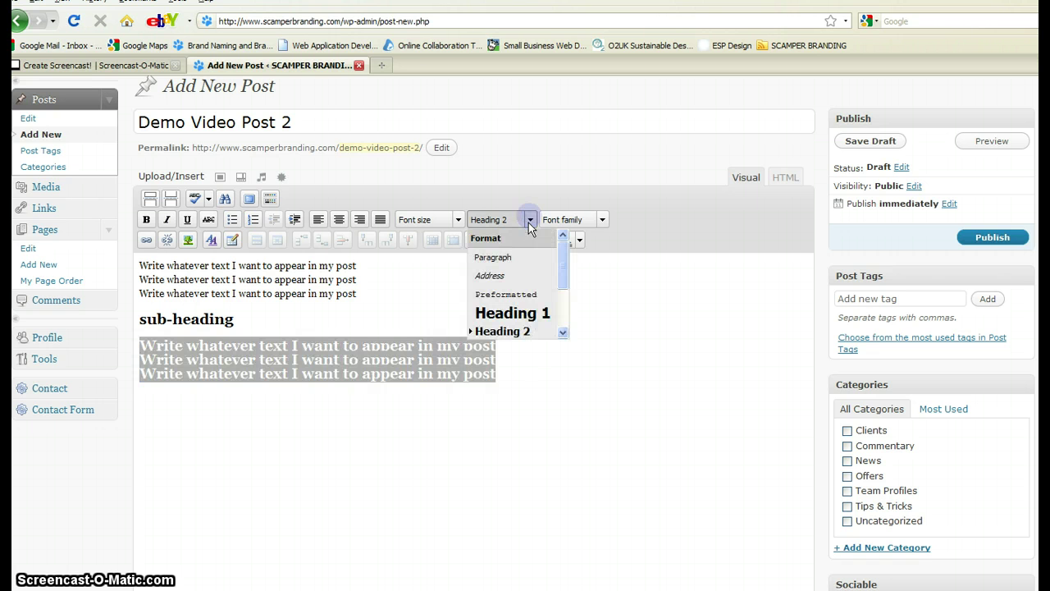
left_click(494, 257)
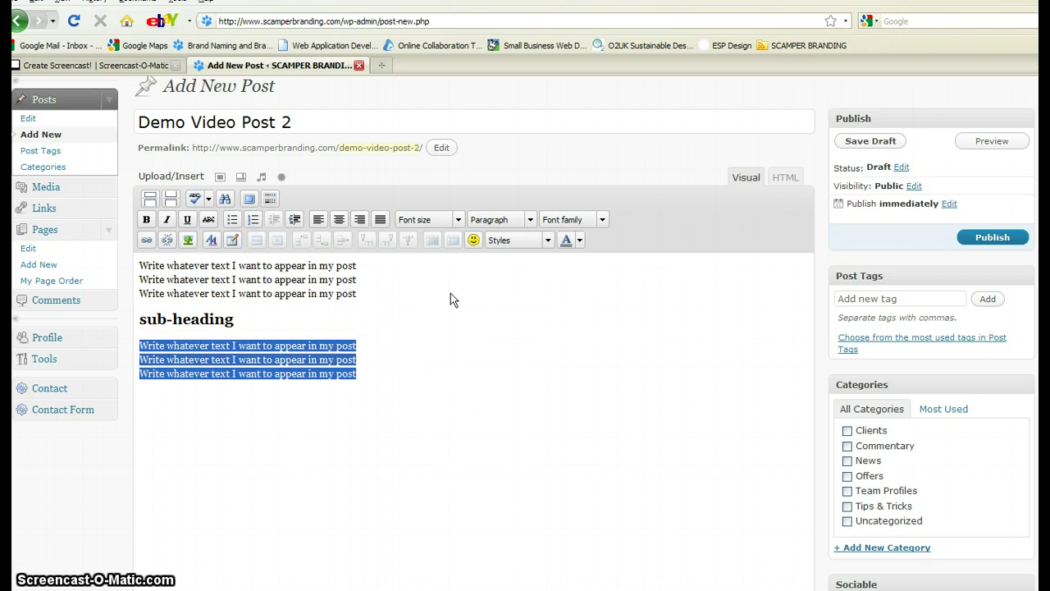
Step: Upload the Tesla car picture from the My Pictures folder for placement below the last body line
left_click(382, 367)
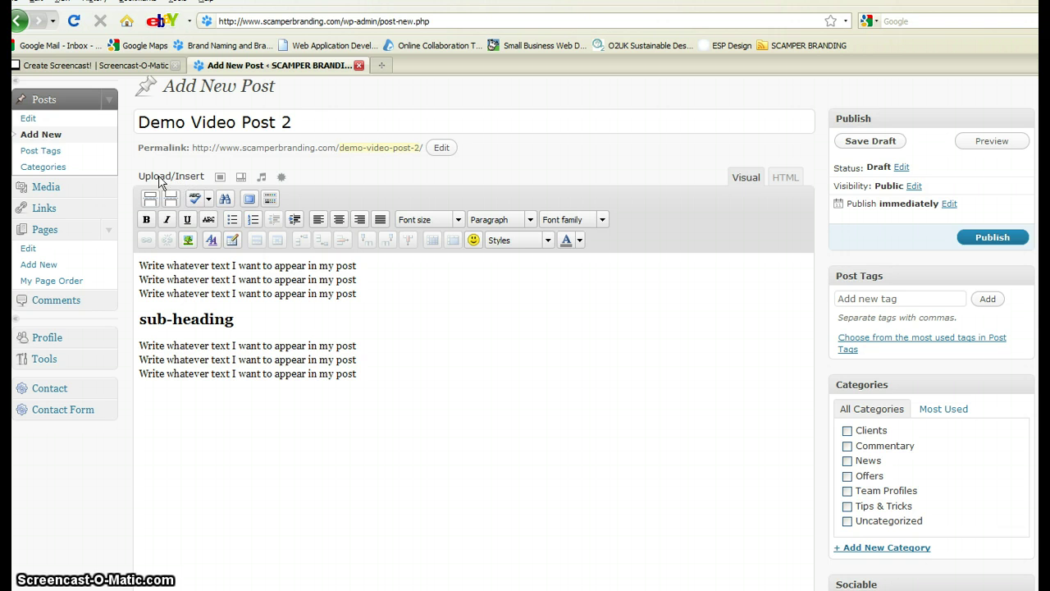
left_click(219, 178)
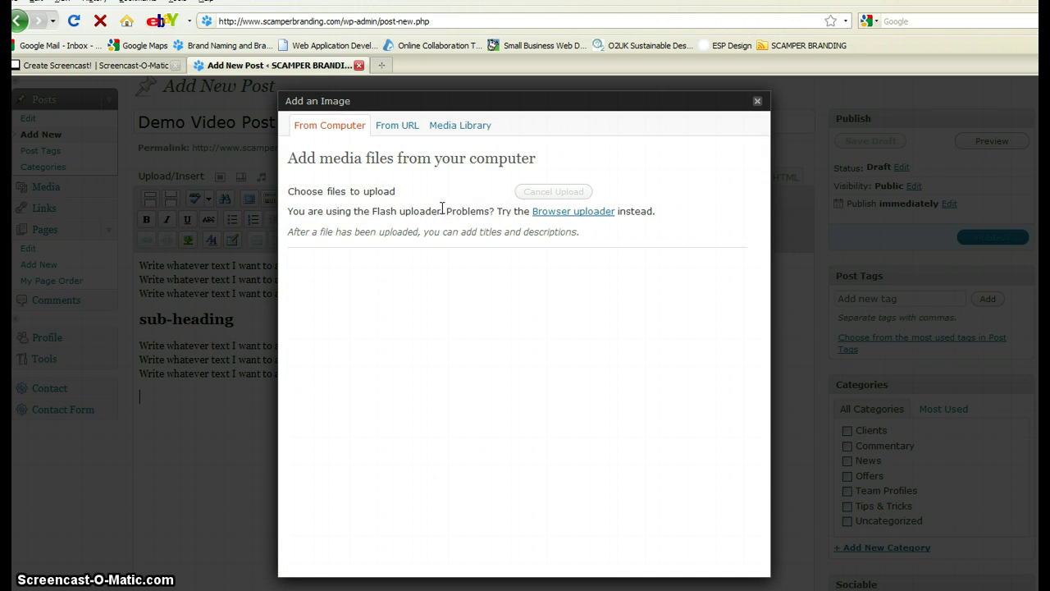
left_click(456, 193)
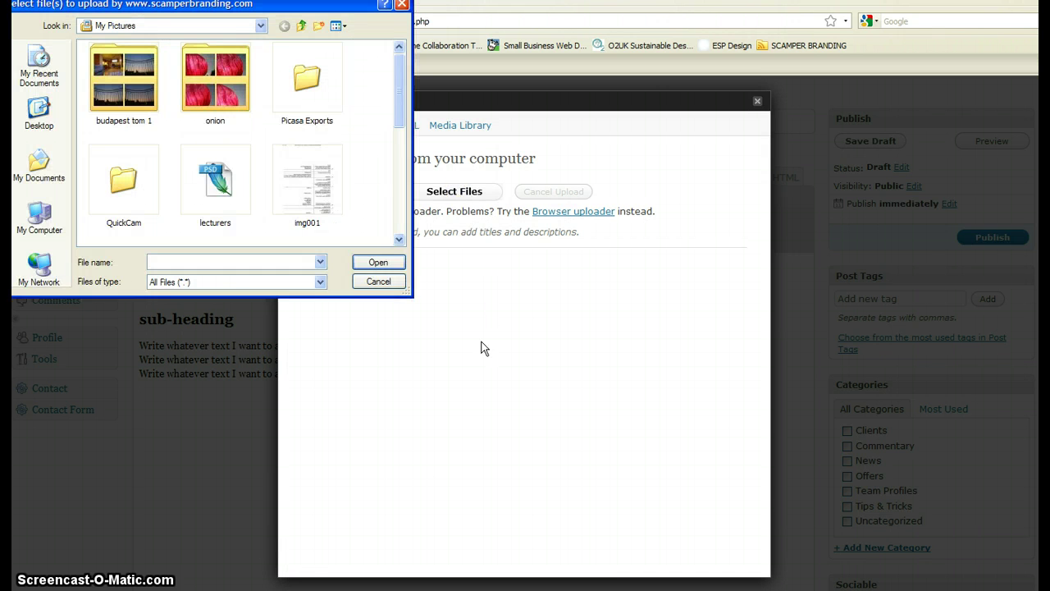
left_click_drag(396, 93, 395, 187)
left_click(131, 111)
left_click(378, 264)
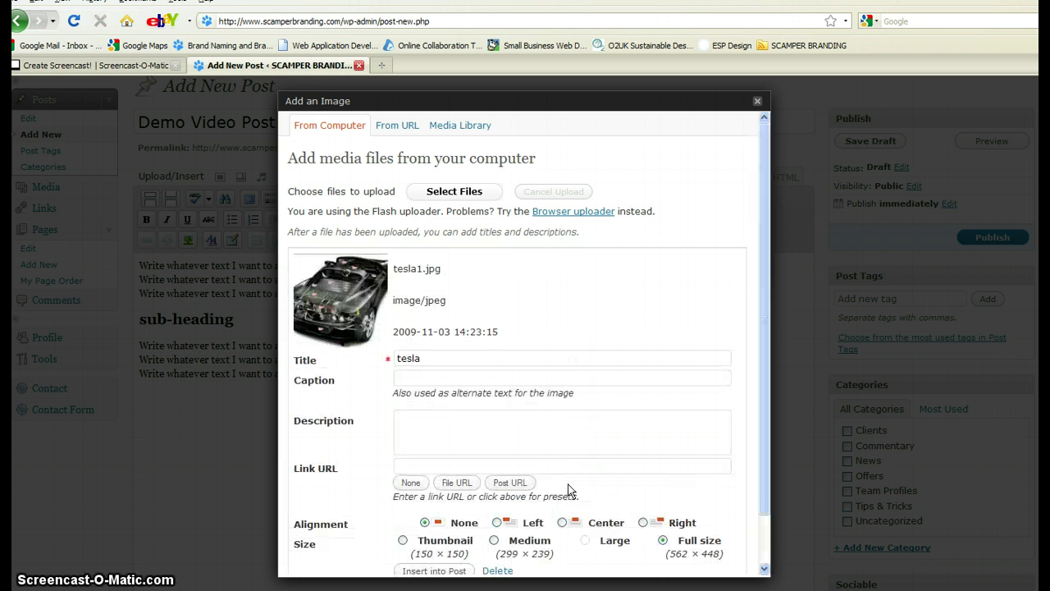
Step: Title the uploaded image "Tesla Car" and insert it into the post at full size with no alignment
left_click_drag(761, 289, 756, 335)
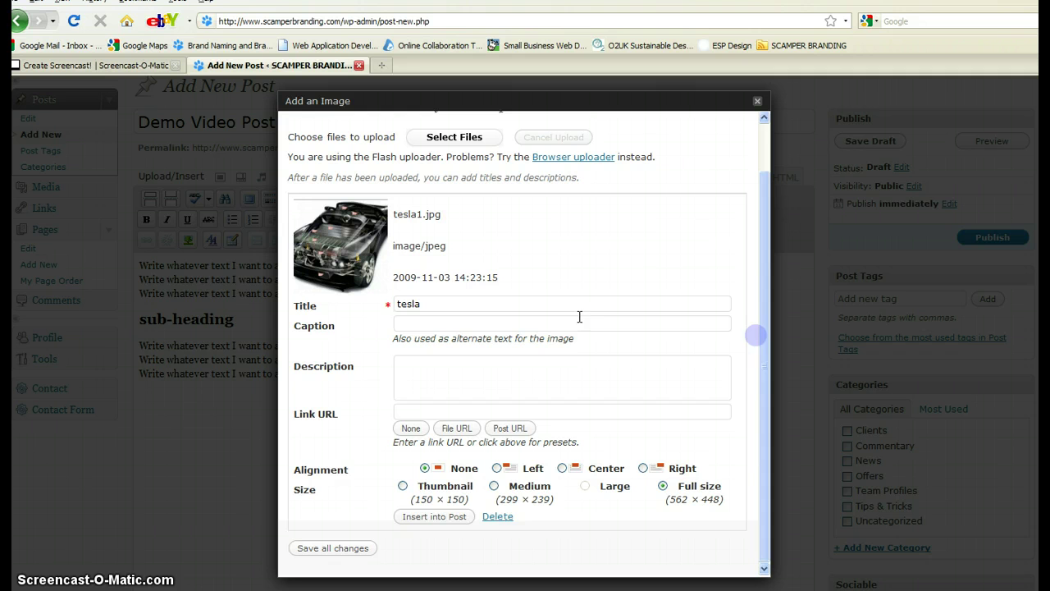
left_click(392, 304)
type("T")
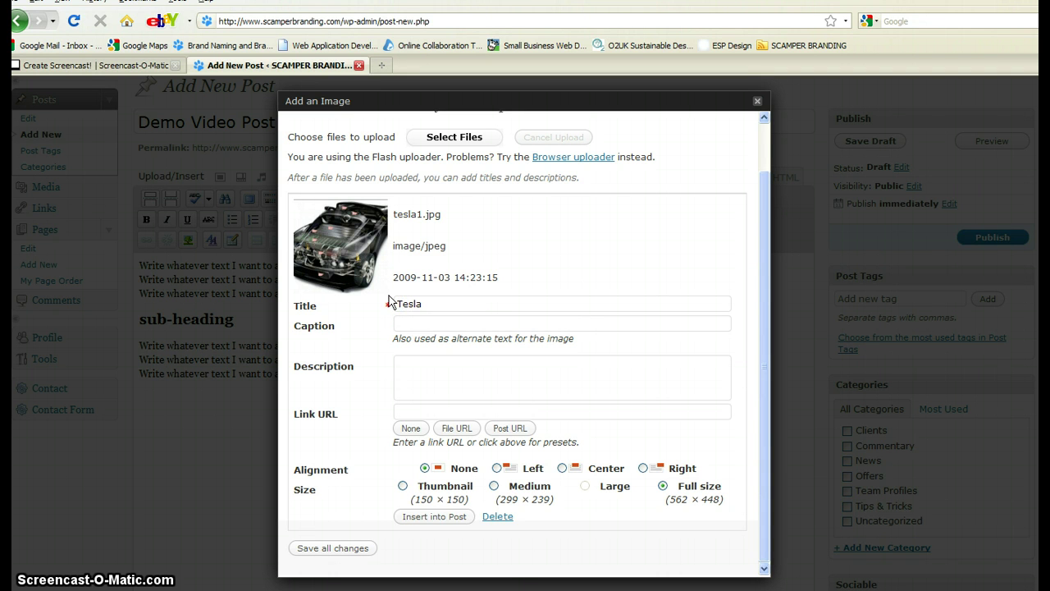
left_click(466, 305)
type("Car")
left_click(434, 517)
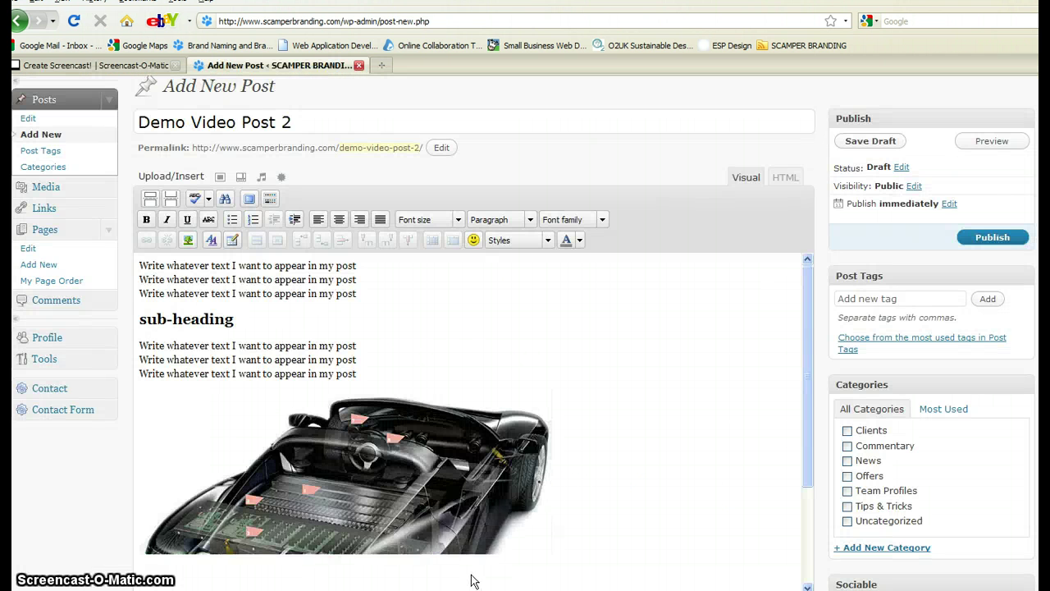
left_click_drag(808, 343, 783, 309)
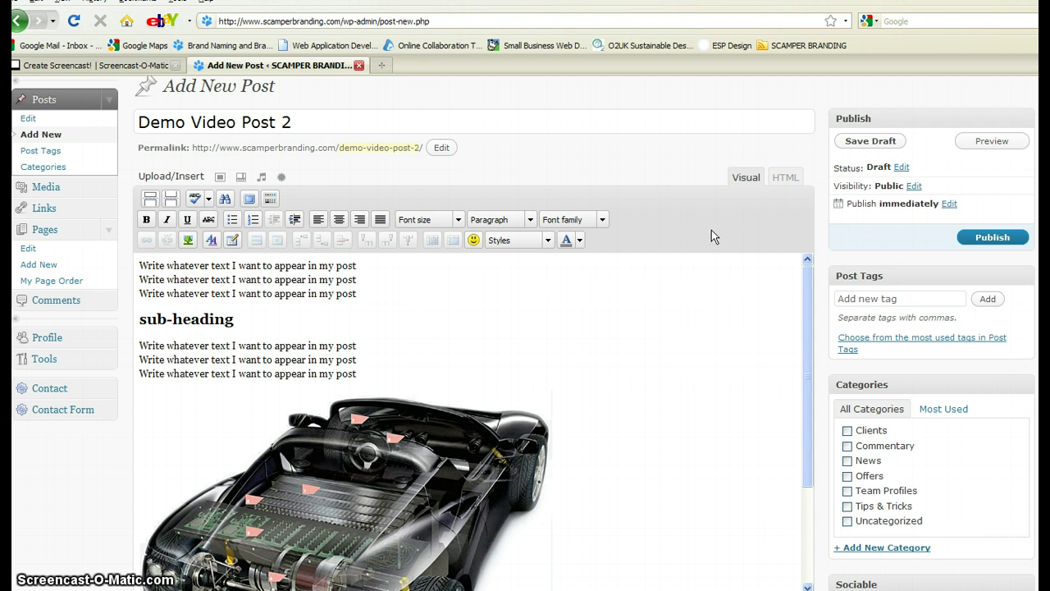
Step: Assign the post to the News category and publish it immediately
scroll(930, 281, "down", 3)
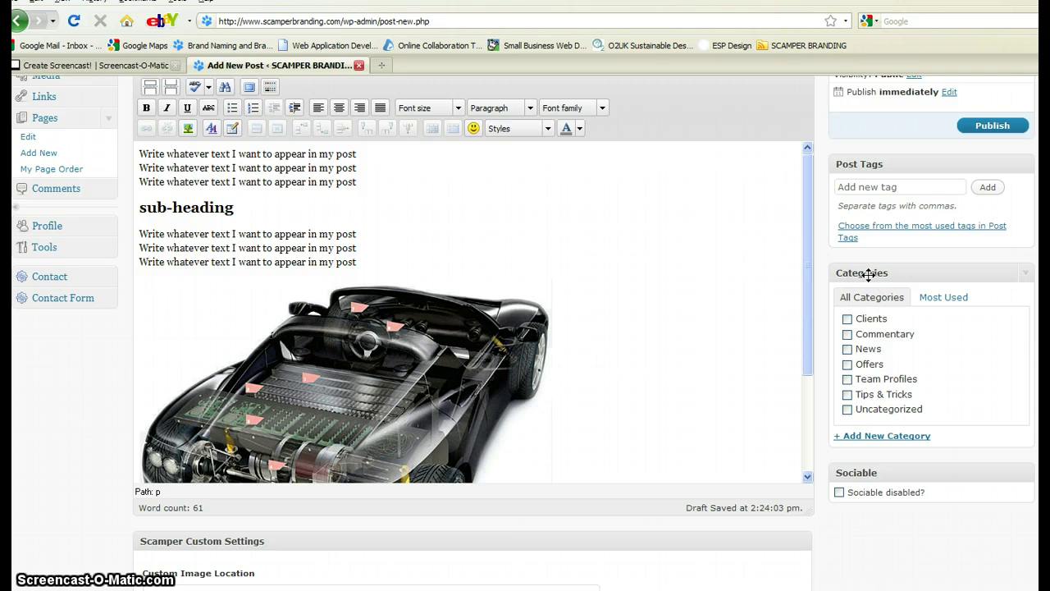
left_click(848, 349)
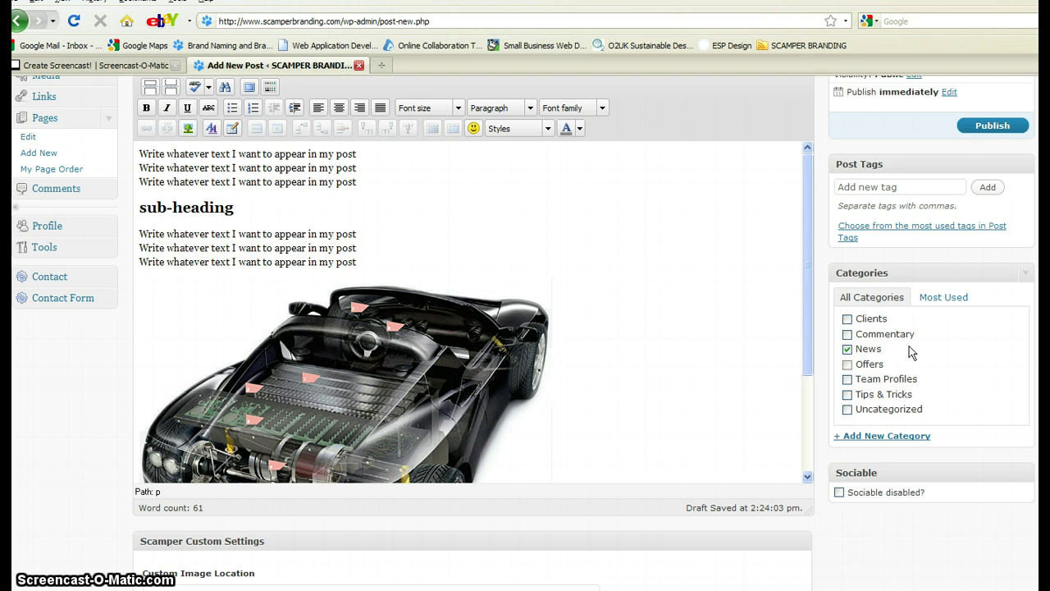
scroll(953, 341, "up", 5)
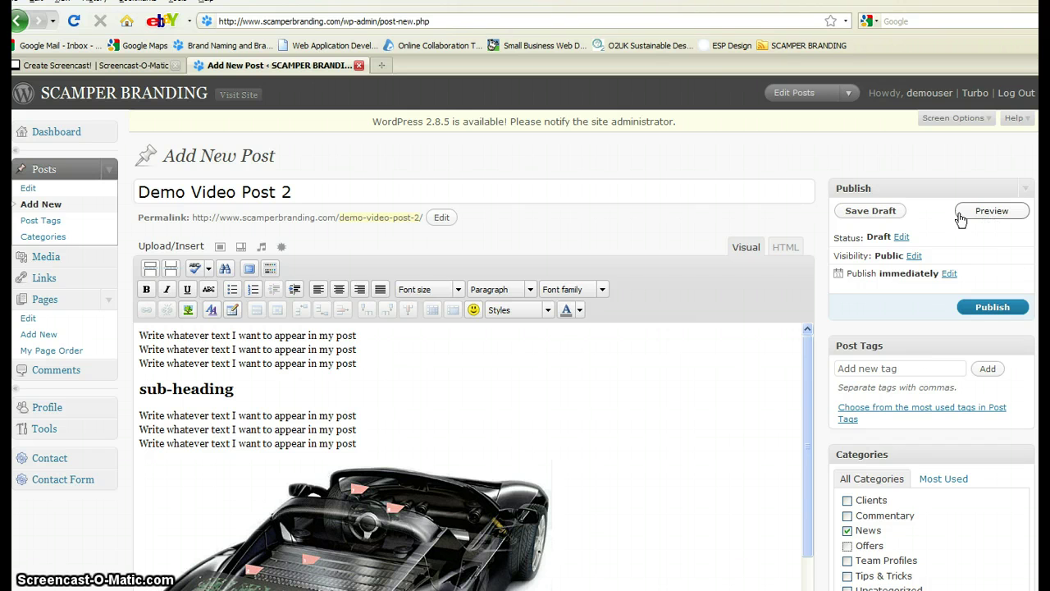
left_click(949, 274)
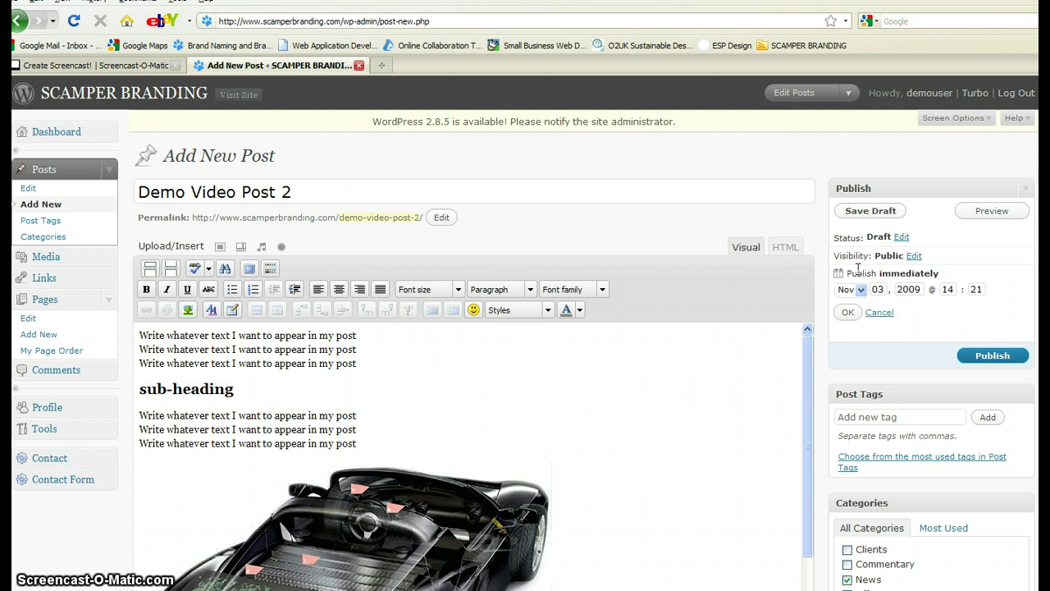
left_click(993, 357)
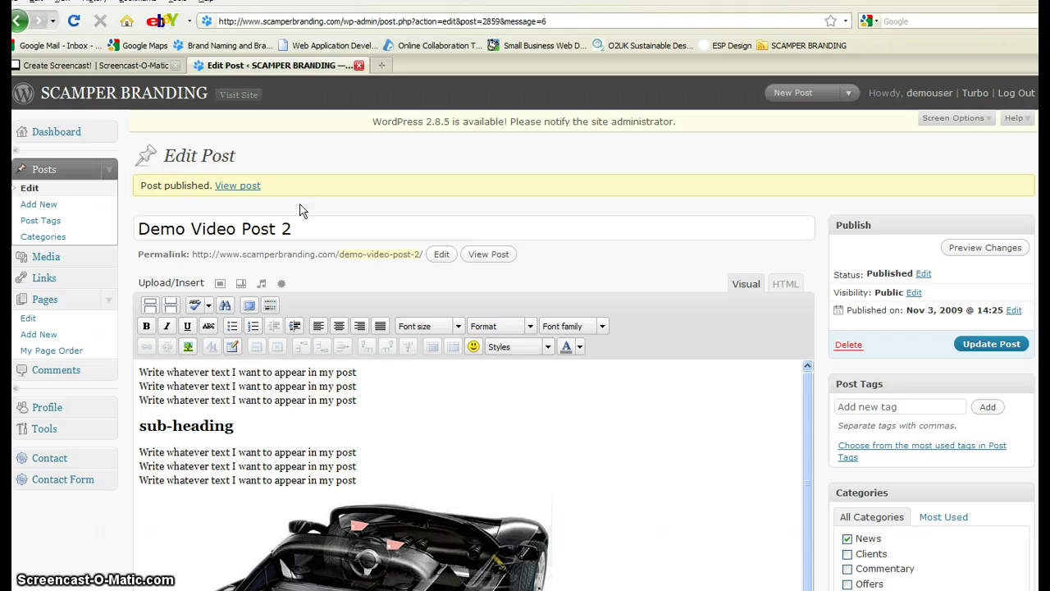
Step: View the published post in a new browser tab and look over its text and image
right_click(245, 188)
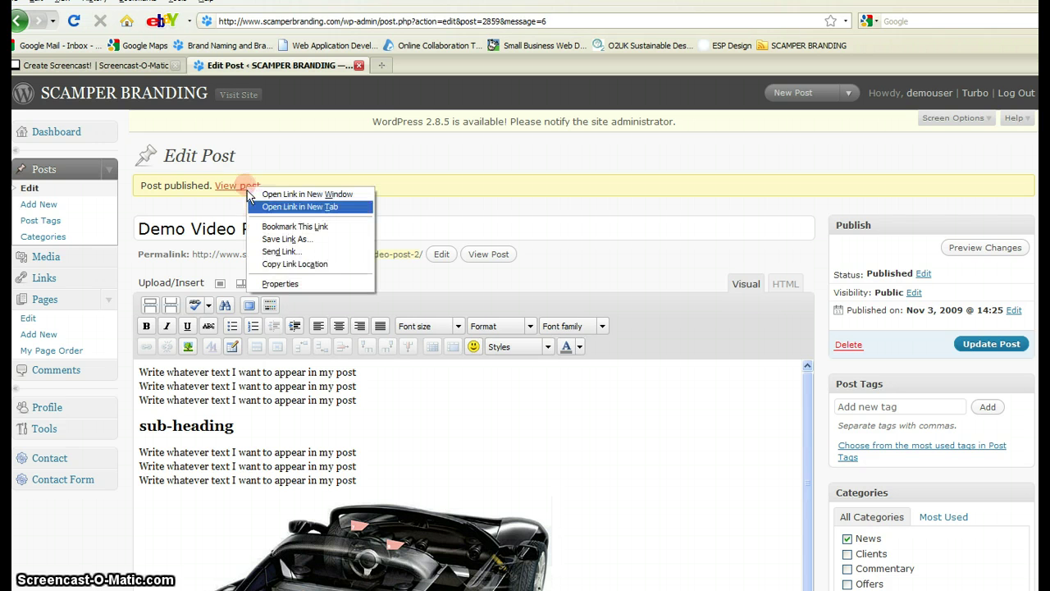
left_click(276, 207)
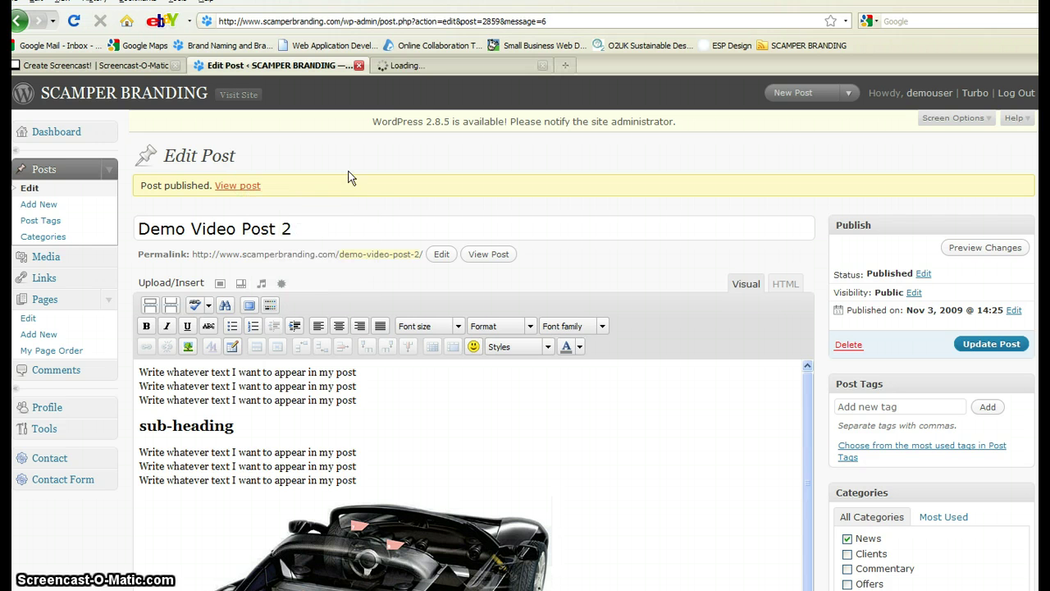
left_click(448, 67)
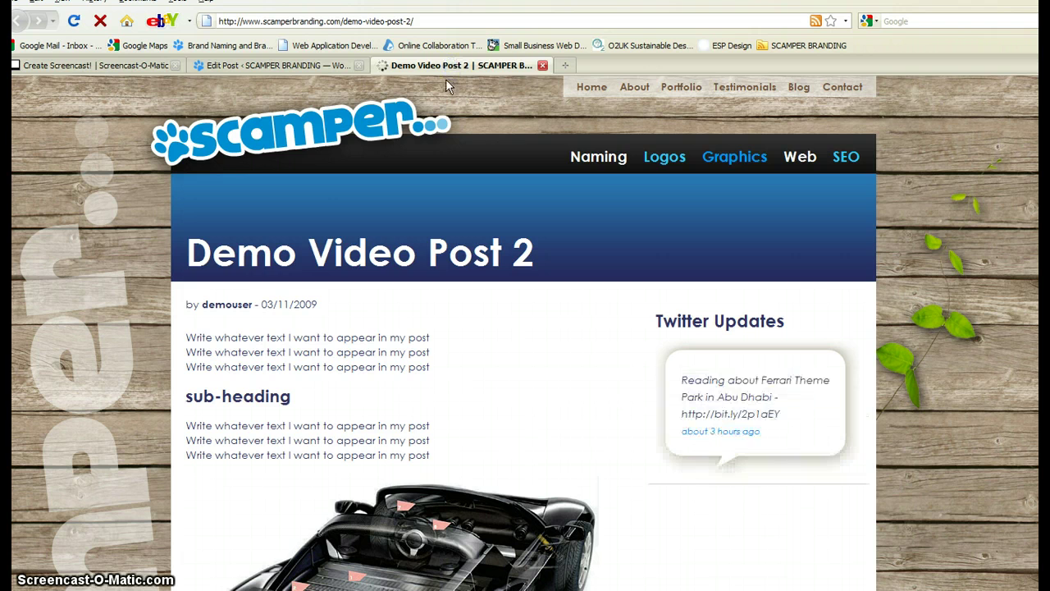
scroll(1030, 423, "down", 5)
scroll(1030, 422, "up", 5)
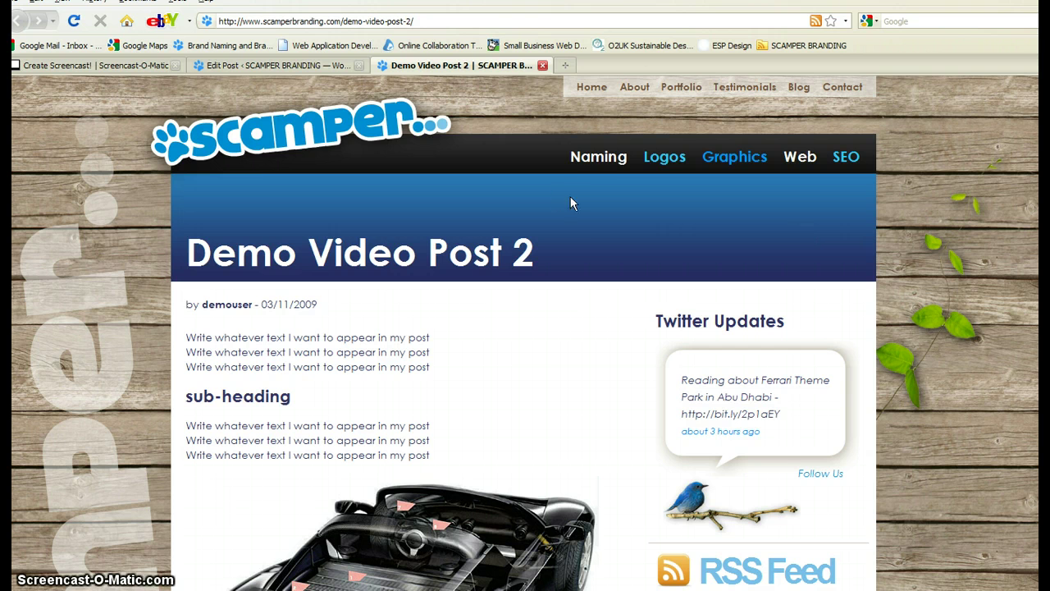
Step: Return to the WordPress admin and reopen "Demo Video Post 2" for editing from the list of posts
left_click(345, 69)
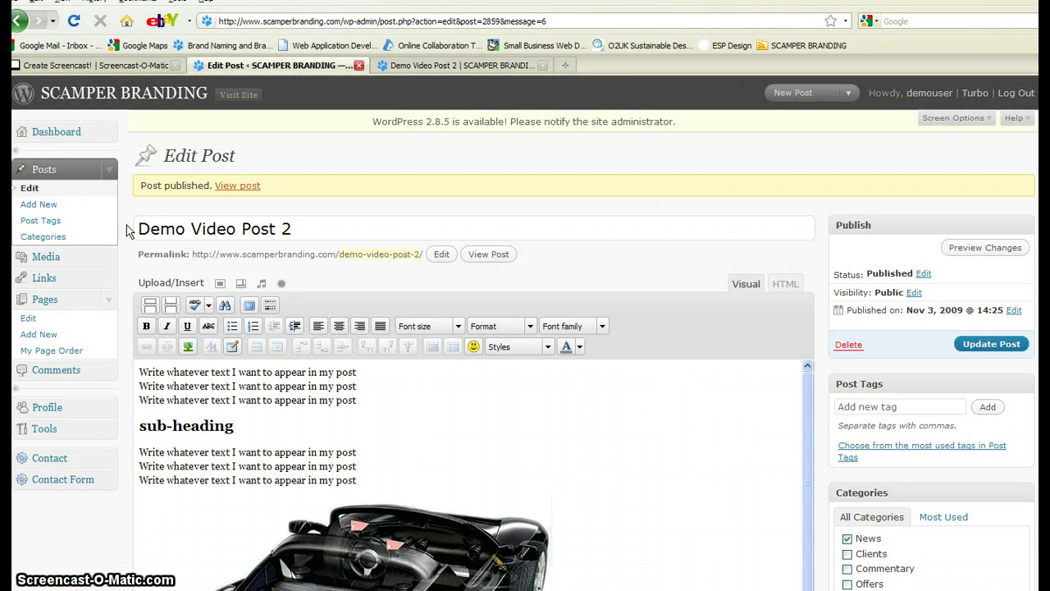
left_click(30, 188)
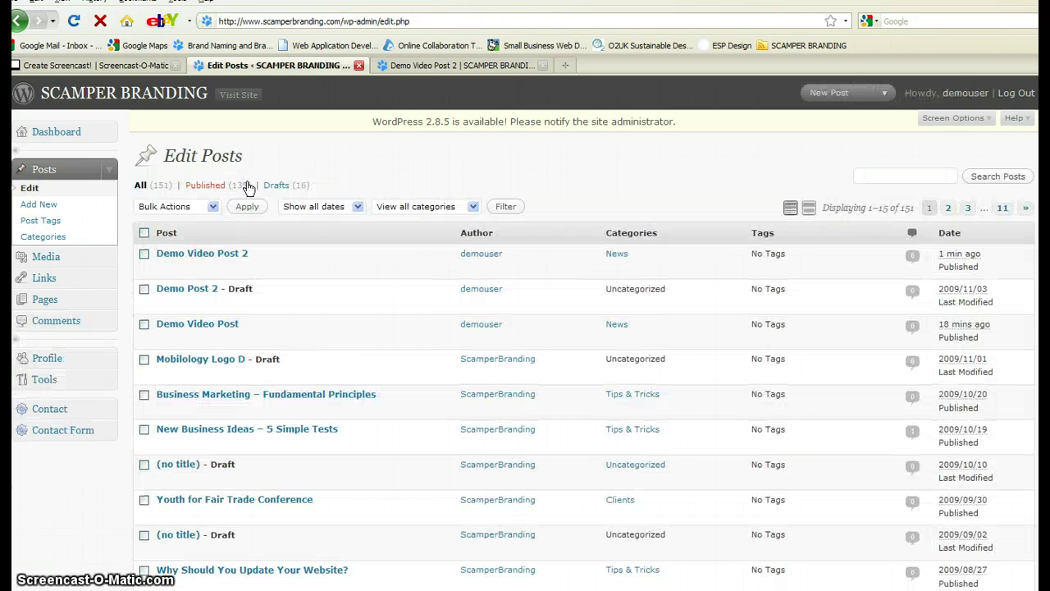
left_click(172, 254)
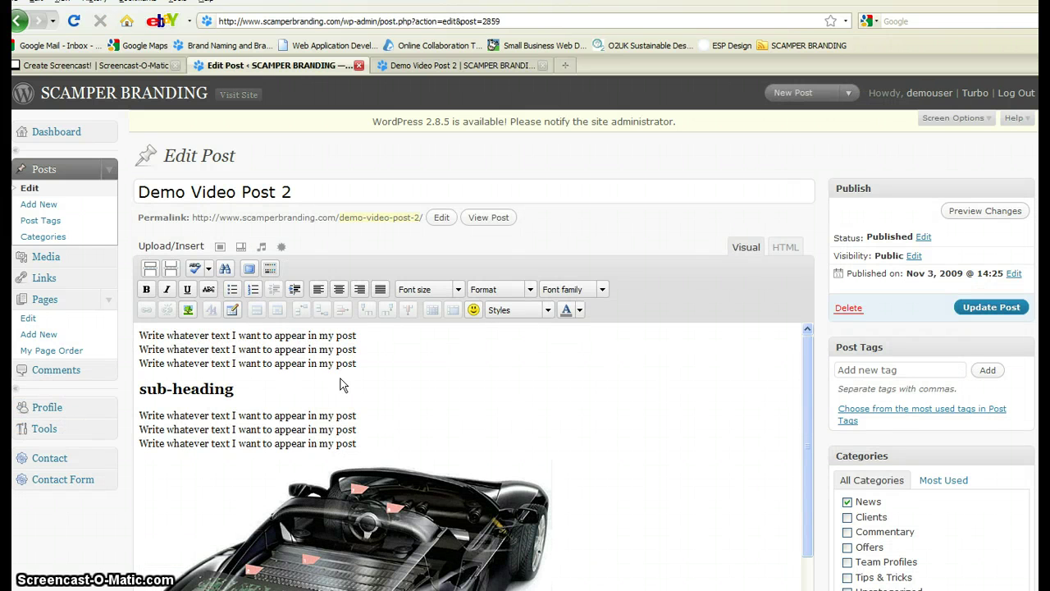
left_click_drag(359, 363, 276, 366)
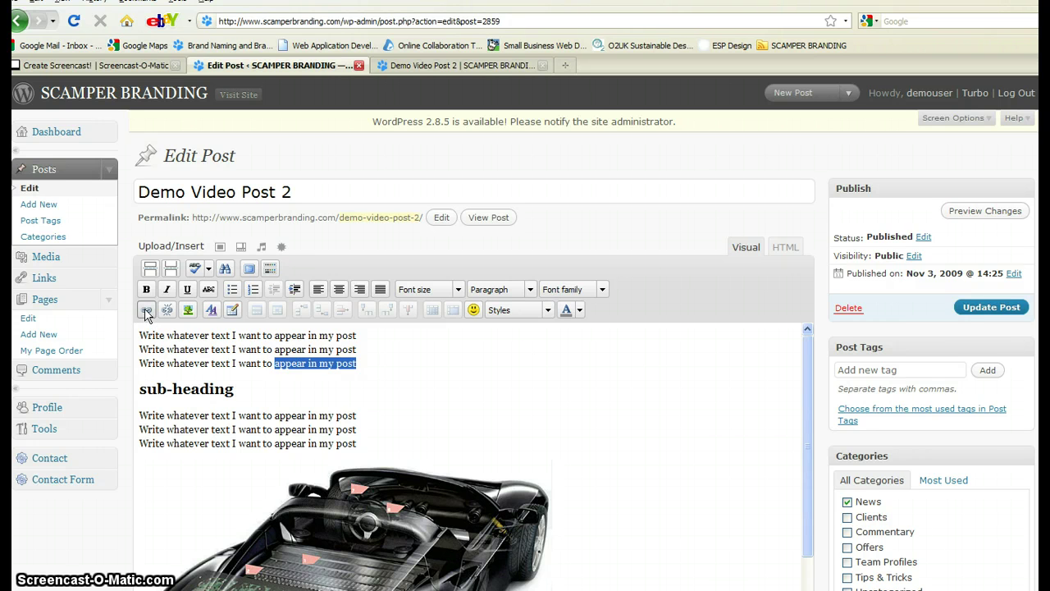
left_click(147, 313)
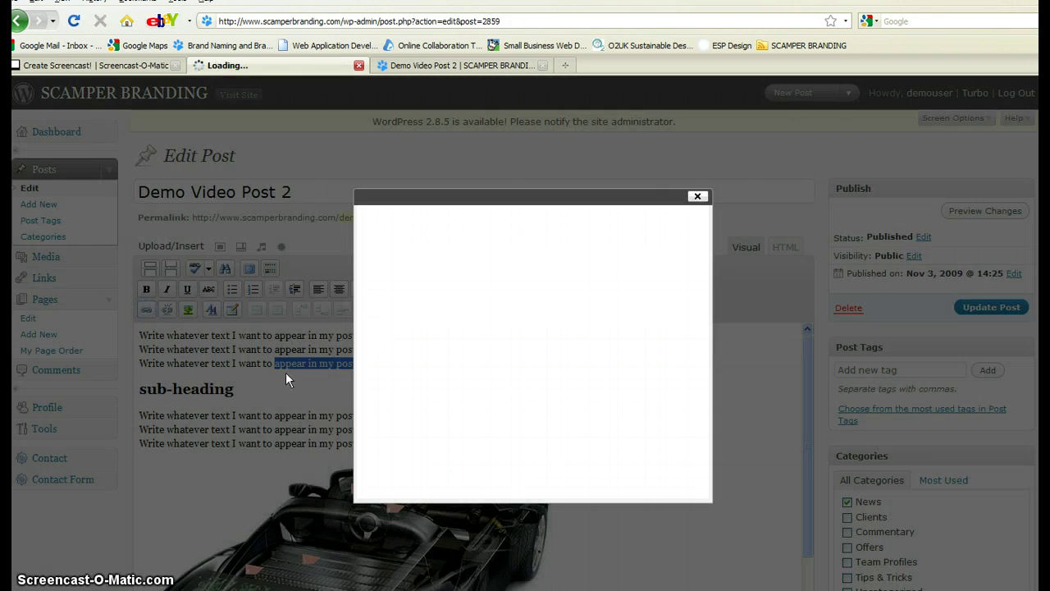
left_click(466, 247)
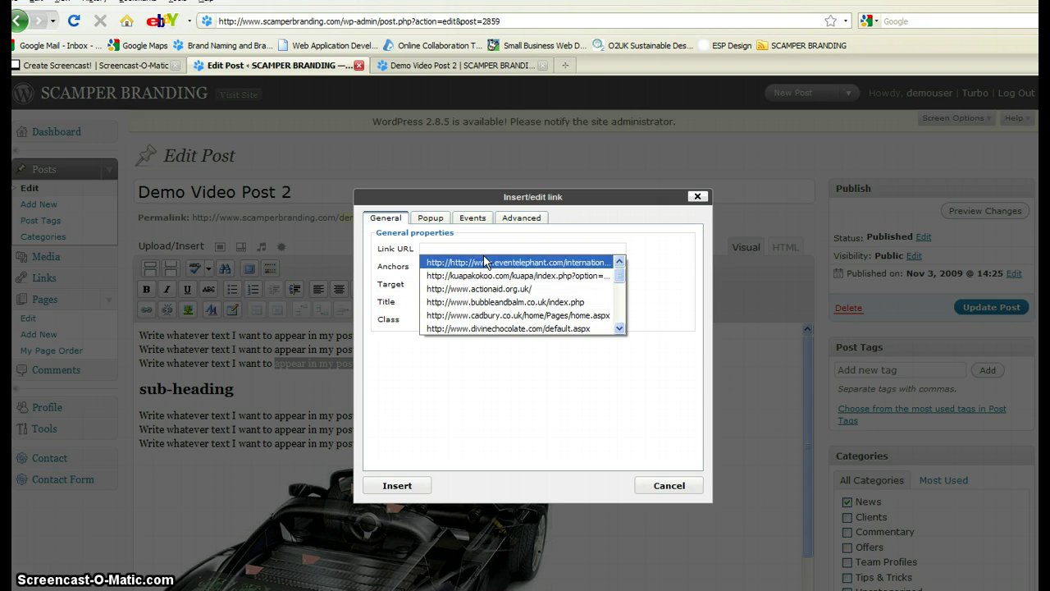
left_click(490, 291)
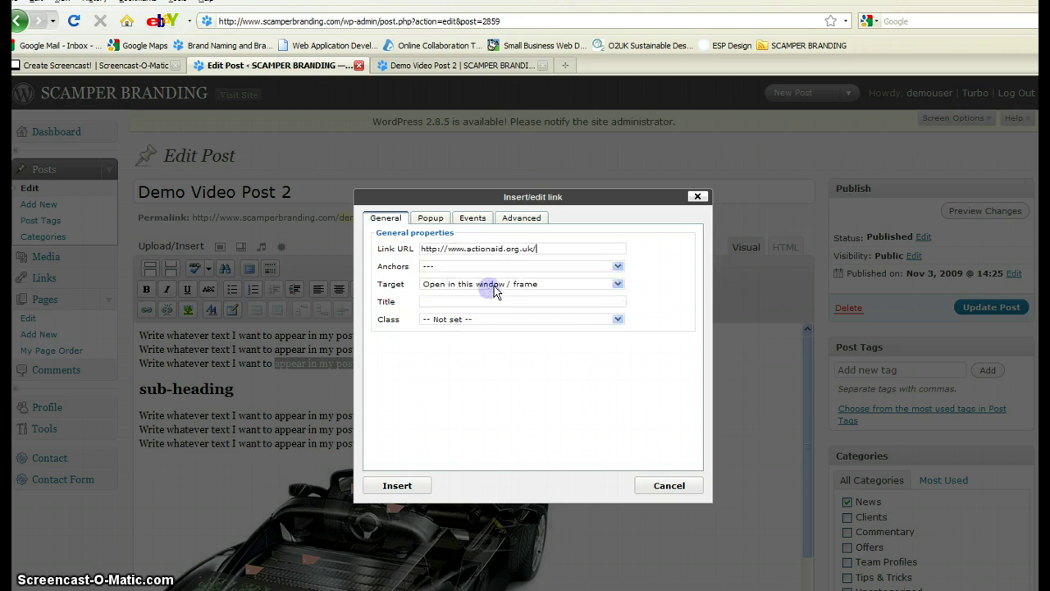
left_click(492, 299)
type("Acti")
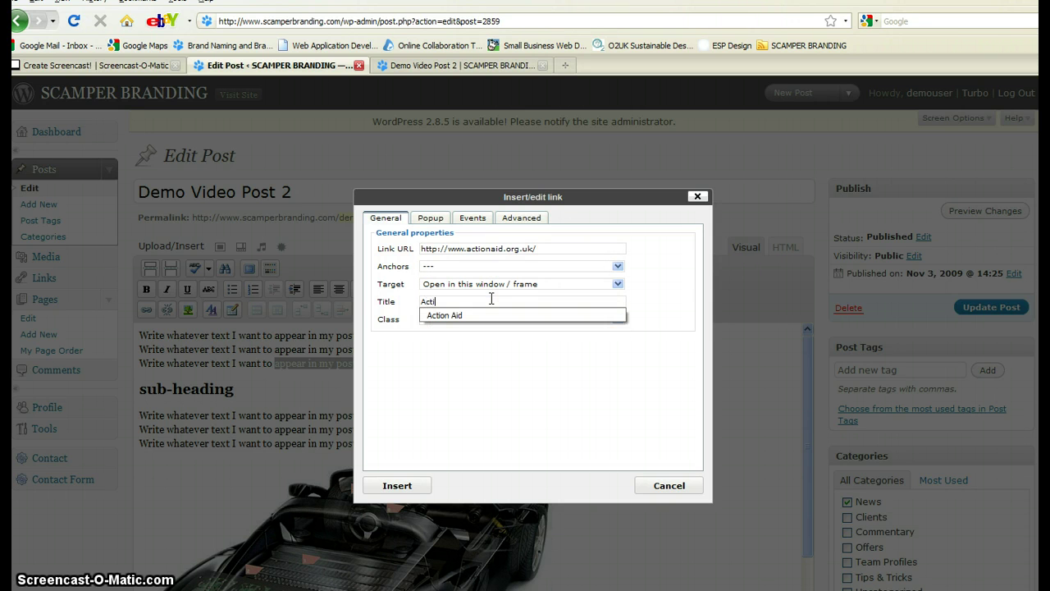
type("on")
left_click(456, 316)
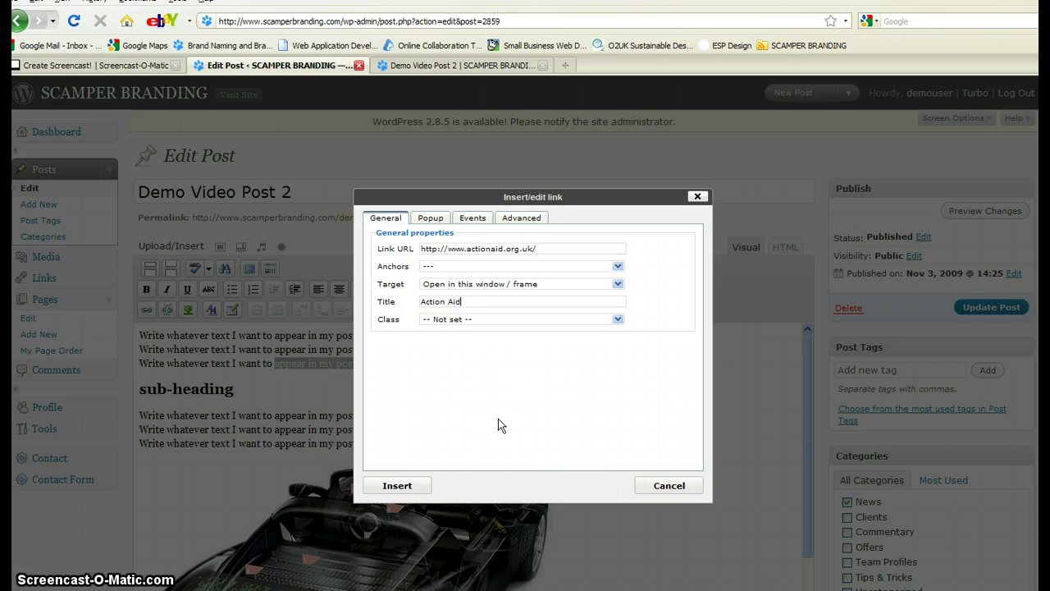
left_click(397, 486)
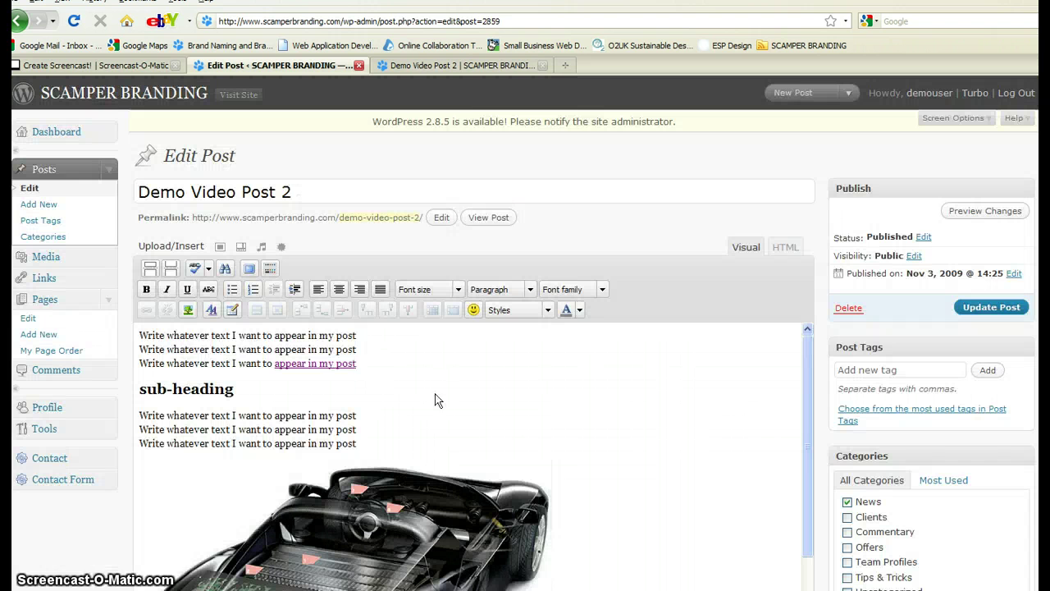
left_click(424, 361)
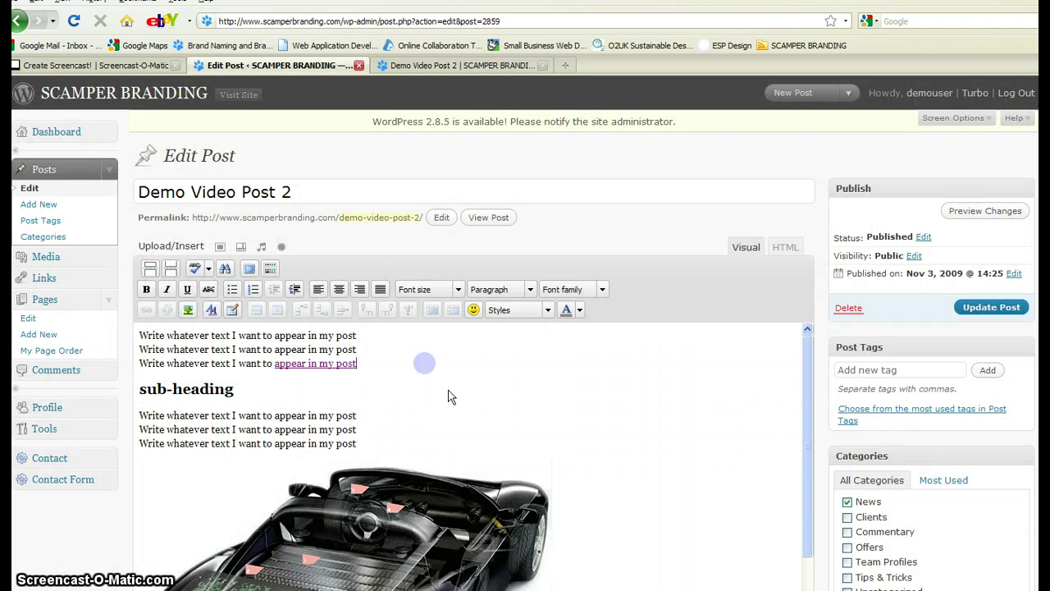
left_click(993, 310)
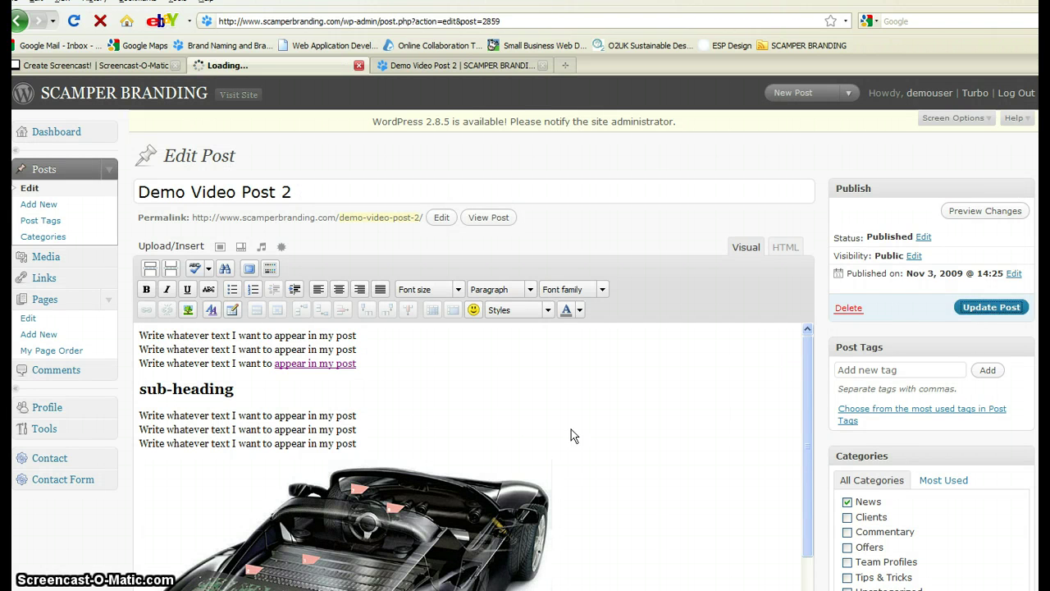
Step: Refresh the live post page to check the new link and open the full Demo Video Post 2 from the site's Blog page
left_click(448, 65)
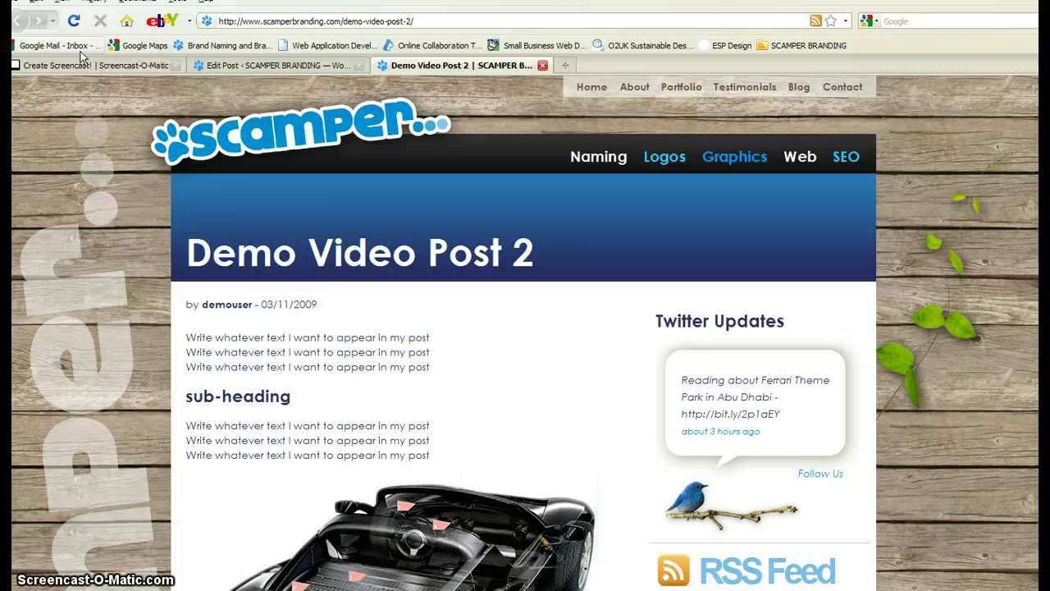
left_click(75, 22)
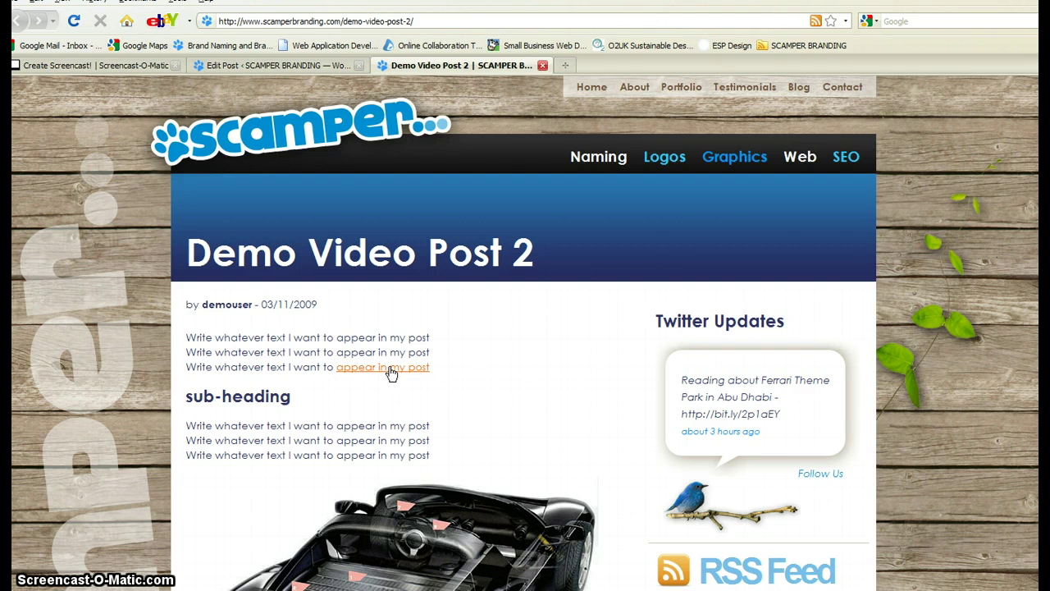
left_click(799, 88)
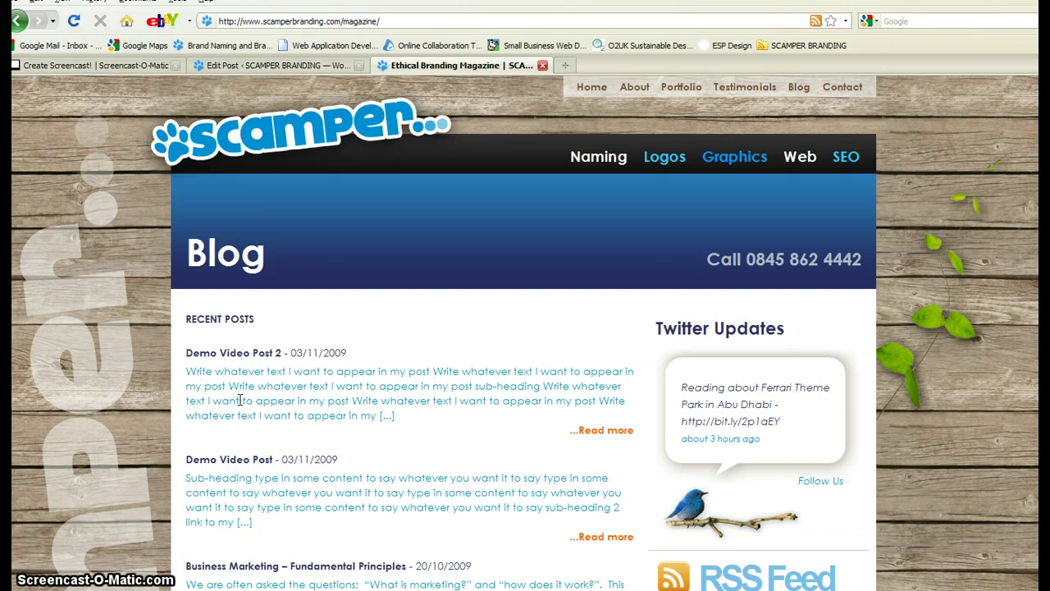
left_click(593, 431)
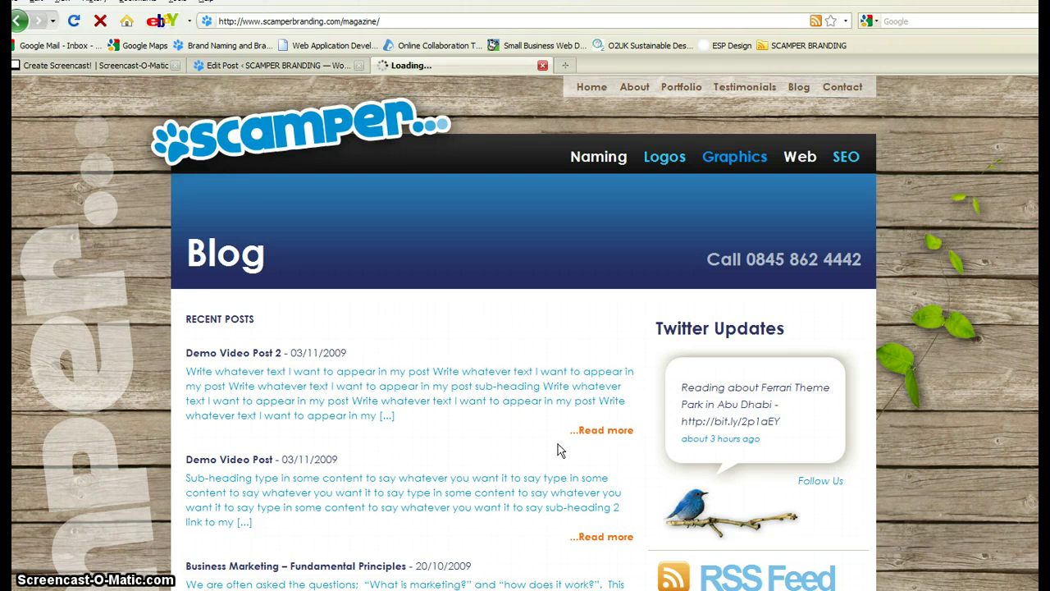